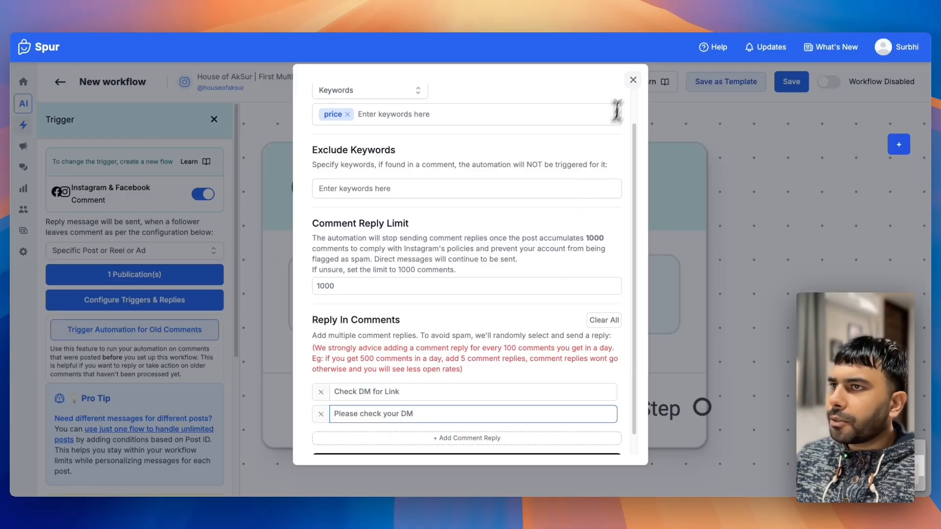
# Step: Close the trigger configuration, add an Instagram/Facebook message block, and connect the trigger's First Step to it
pyautogui.scroll(2, 598, 153)
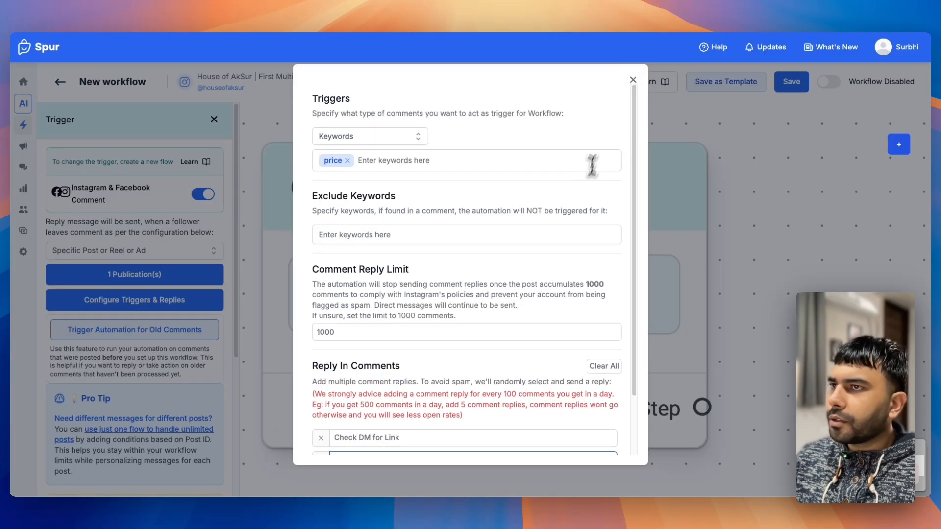
pyautogui.click(633, 80)
pyautogui.scroll(-1, 701, 258)
pyautogui.moveTo(822, 243); pyautogui.dragTo(557, 198)
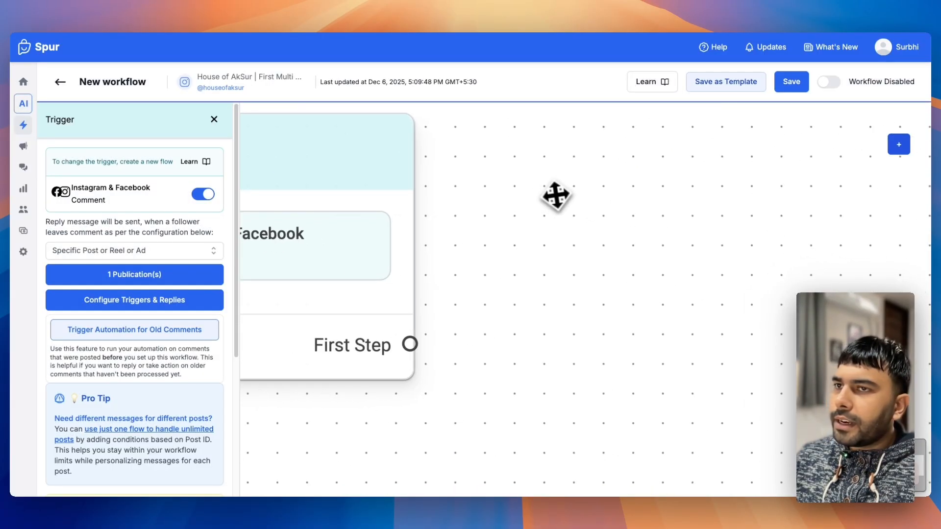
pyautogui.scroll(-1, 873, 165)
pyautogui.click(899, 144)
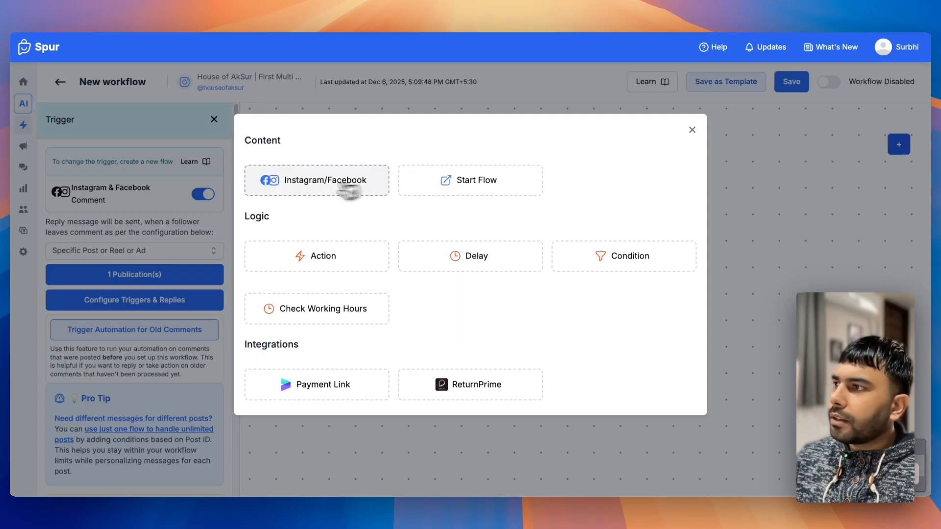
pyautogui.click(346, 184)
pyautogui.moveTo(647, 196); pyautogui.dragTo(650, 164)
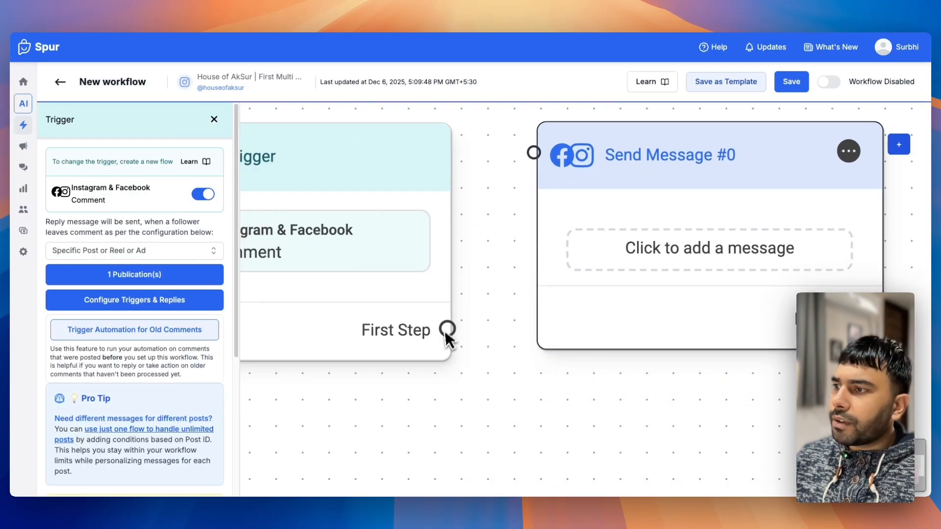
pyautogui.moveTo(448, 329); pyautogui.dragTo(578, 248)
# Step: Add a Text With Buttons message to the new block reading "Here's the link with price -"
pyautogui.click(176, 180)
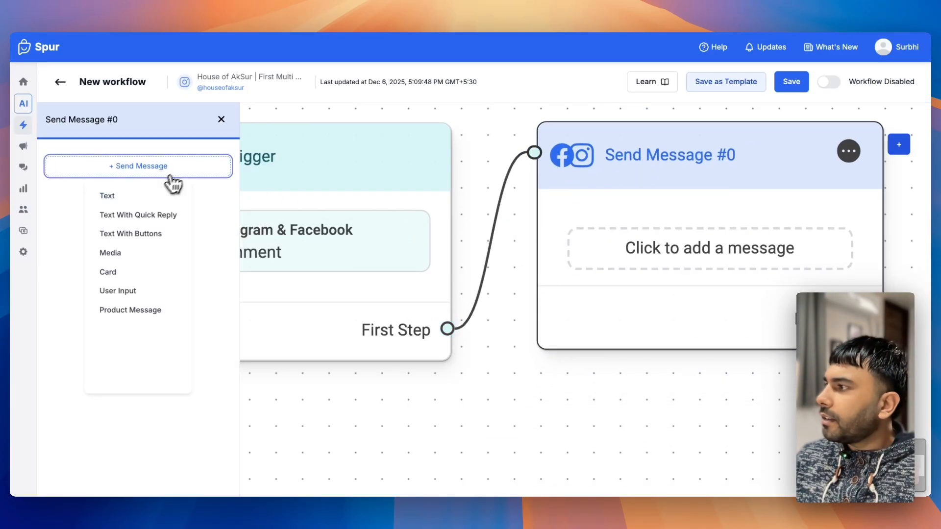
pyautogui.click(148, 240)
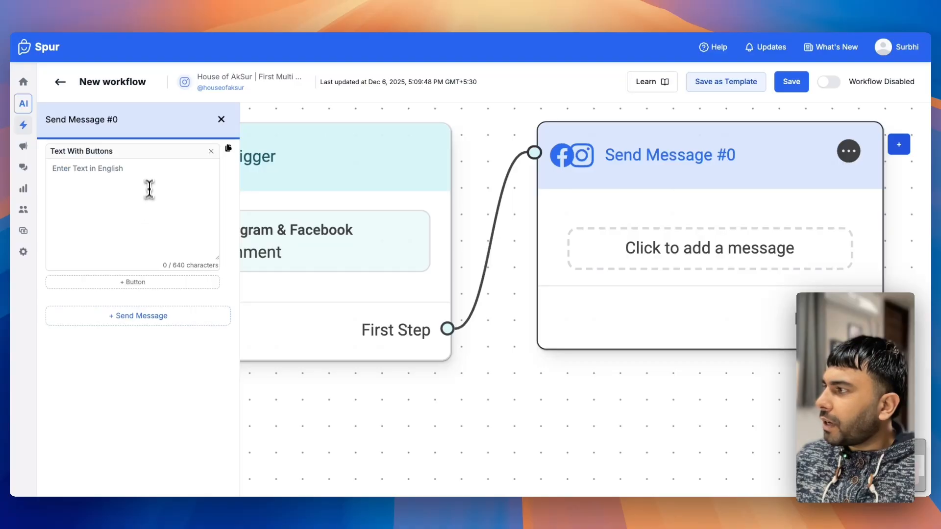
pyautogui.click(148, 188)
pyautogui.write("Here's the link with price -")
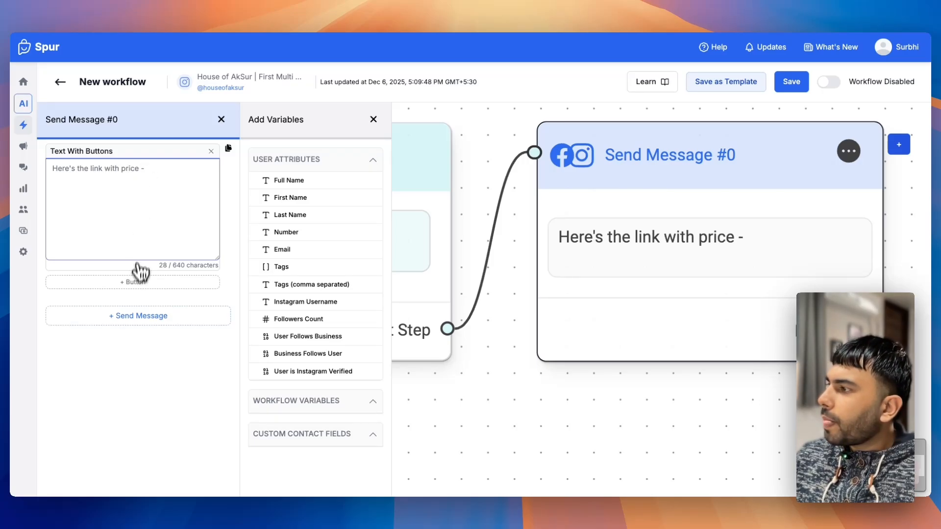
# Step: Add a button named "Visit Website" to the message and make it a website link button
pyautogui.click(140, 275)
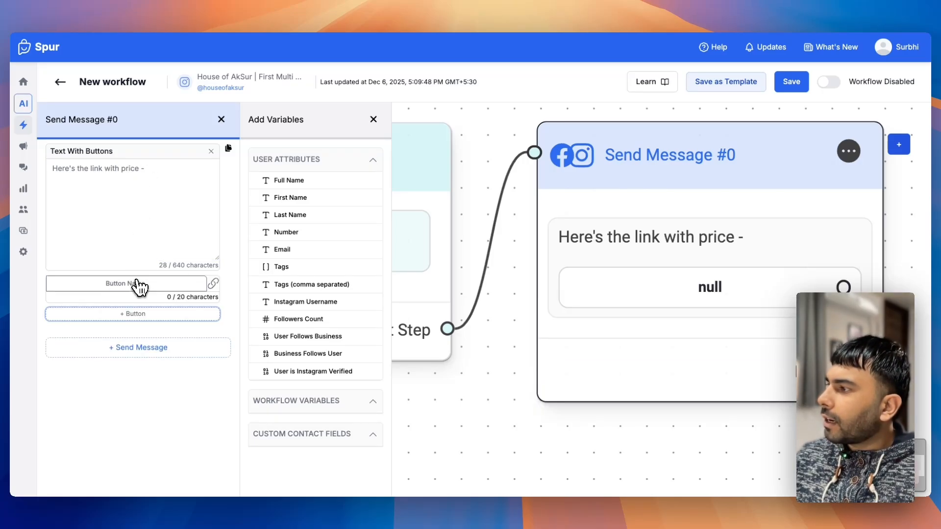
pyautogui.click(136, 277)
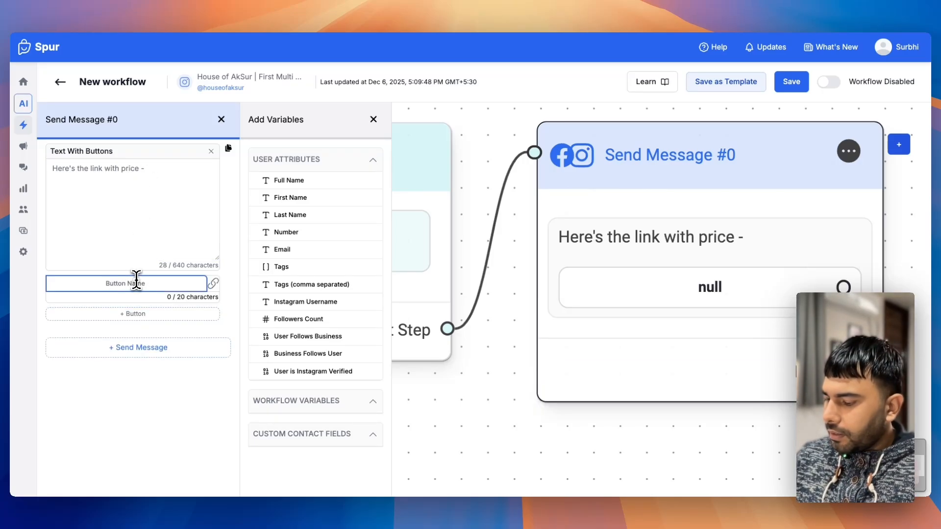
pyautogui.write('Visit W')
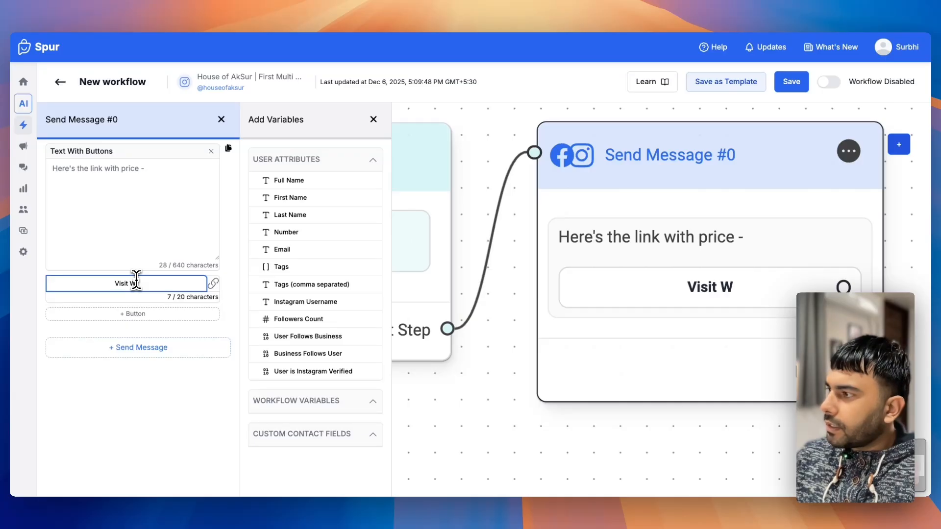
pyautogui.write('ebsite')
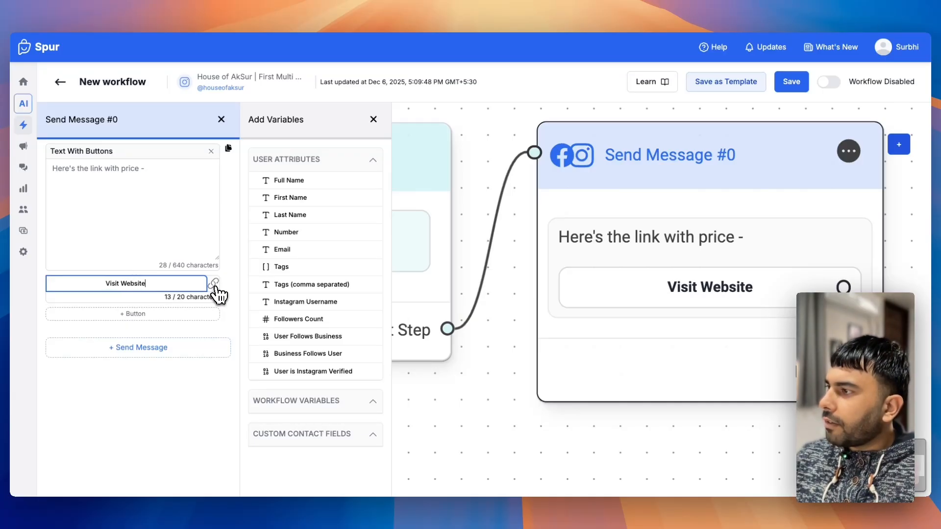
pyautogui.click(214, 284)
pyautogui.click(200, 300)
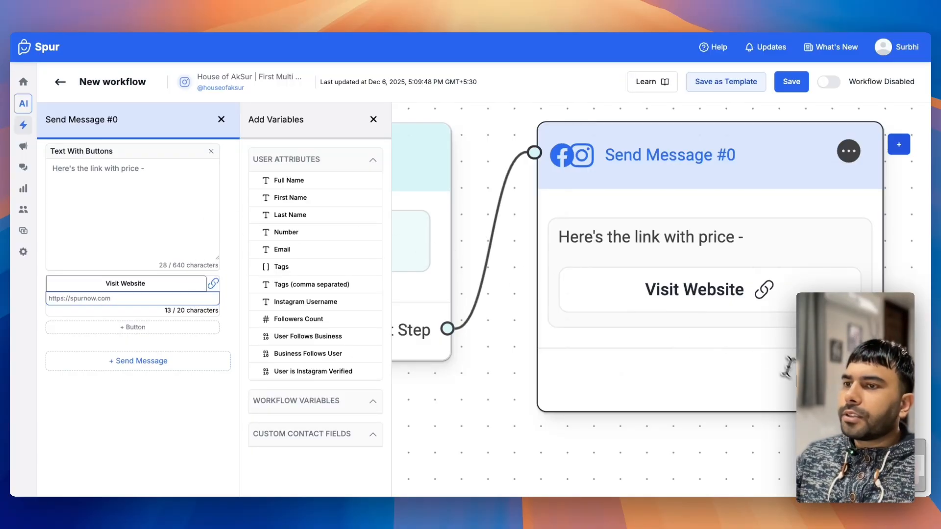
pyautogui.scroll(-2, 657, 343)
pyautogui.moveTo(526, 410); pyautogui.dragTo(555, 377)
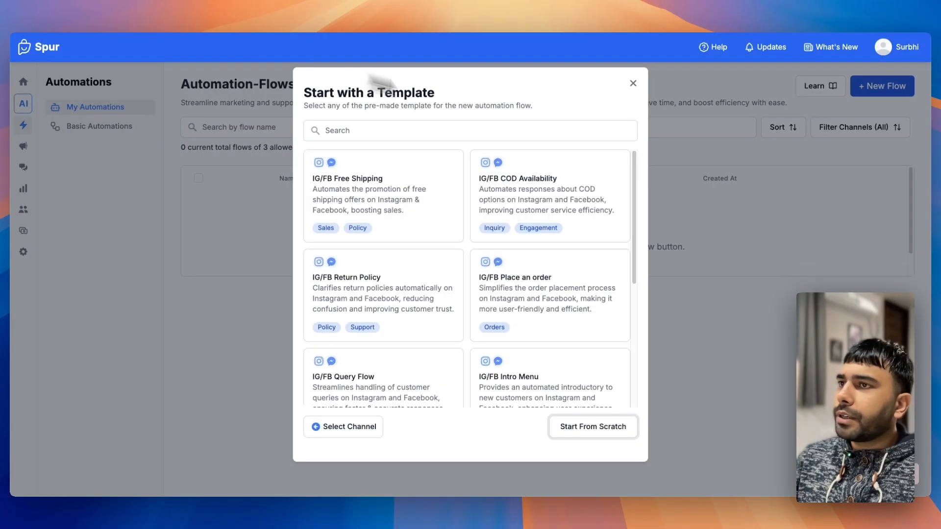
# Step: Dismiss the template chooser and create a new automation flow from scratch for the connected Instagram channel
pyautogui.click(633, 84)
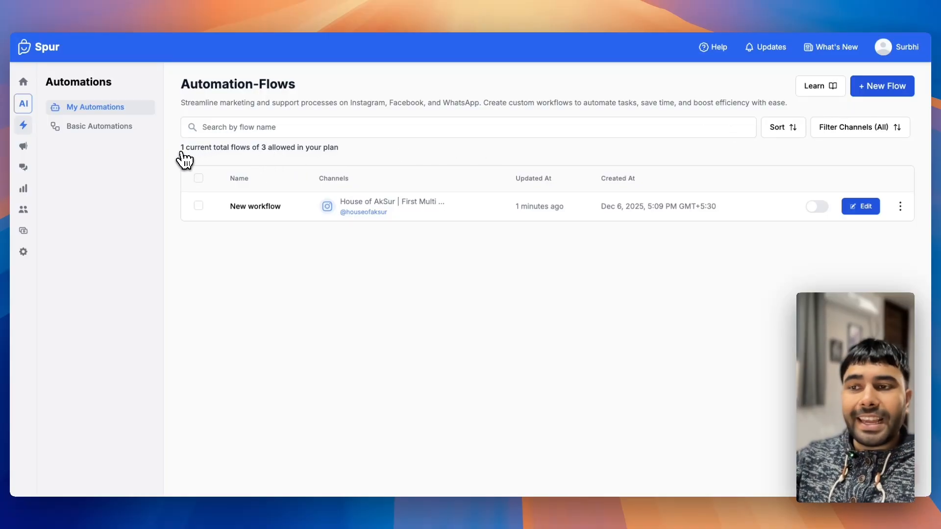
pyautogui.moveTo(182, 149); pyautogui.dragTo(334, 156)
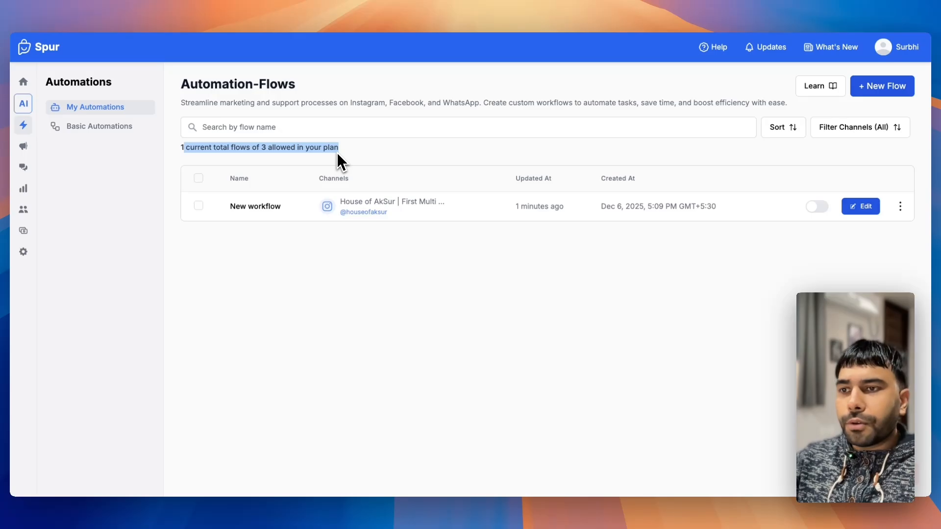
pyautogui.click(885, 86)
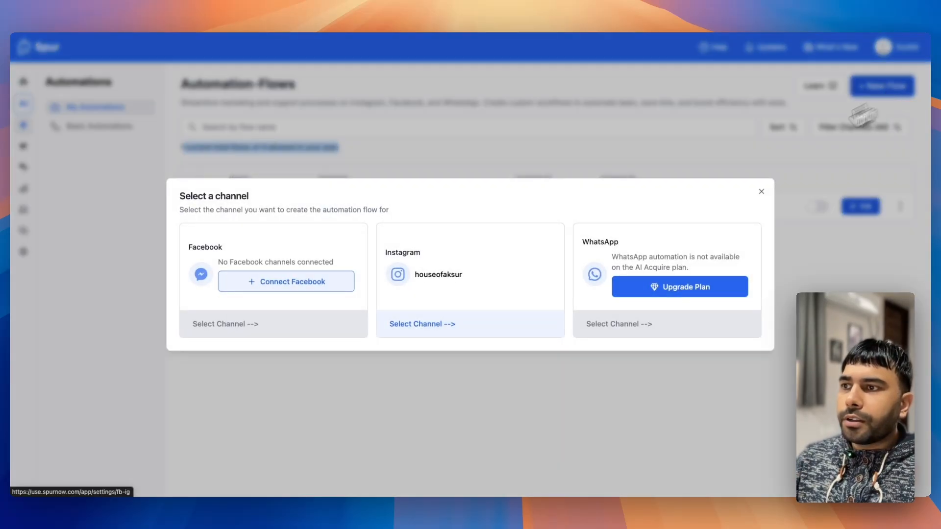
pyautogui.click(487, 336)
pyautogui.click(590, 430)
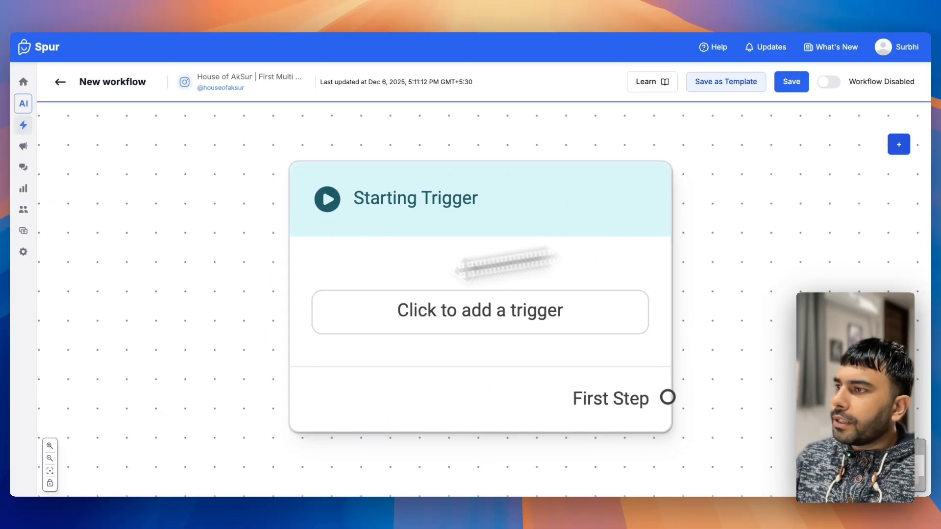
# Step: Add a Comment trigger to the workflow and limit it to Specific Post or Reel or Ad
pyautogui.click(339, 287)
pyautogui.click(123, 170)
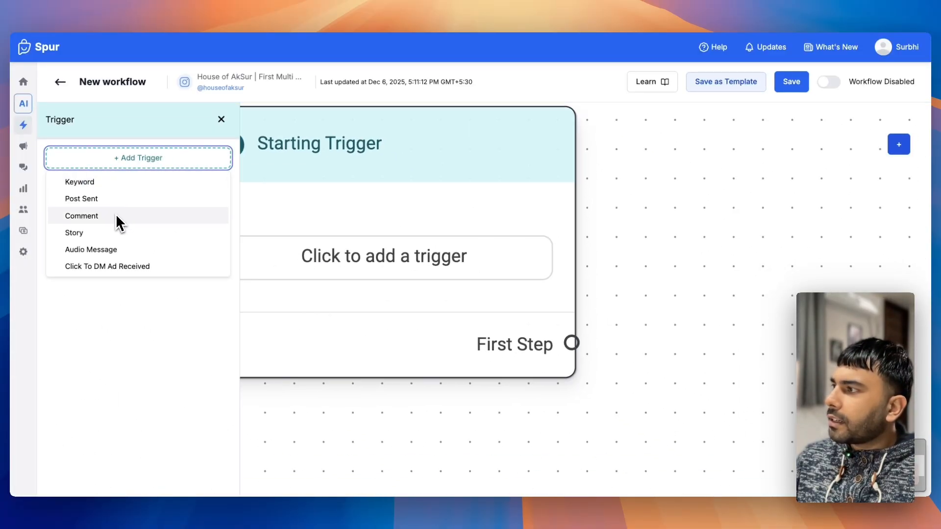
pyautogui.click(116, 216)
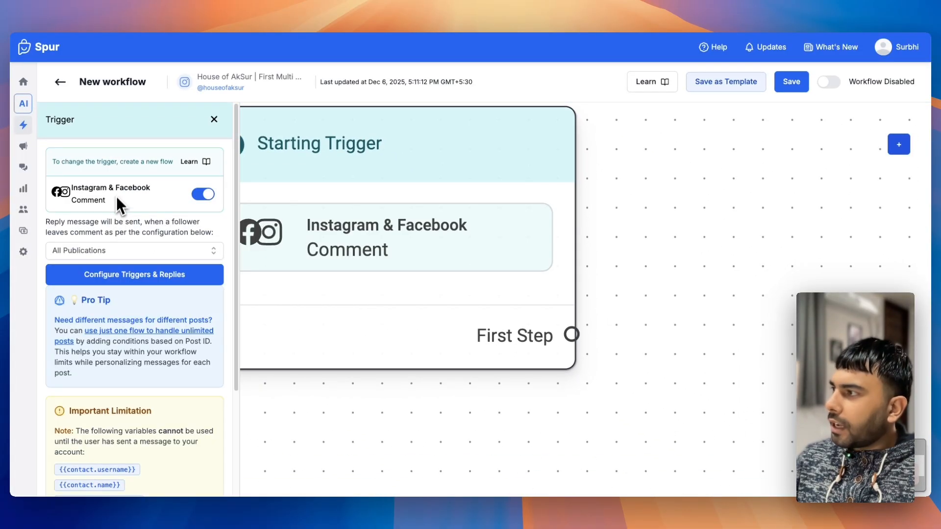
pyautogui.click(136, 255)
pyautogui.click(119, 295)
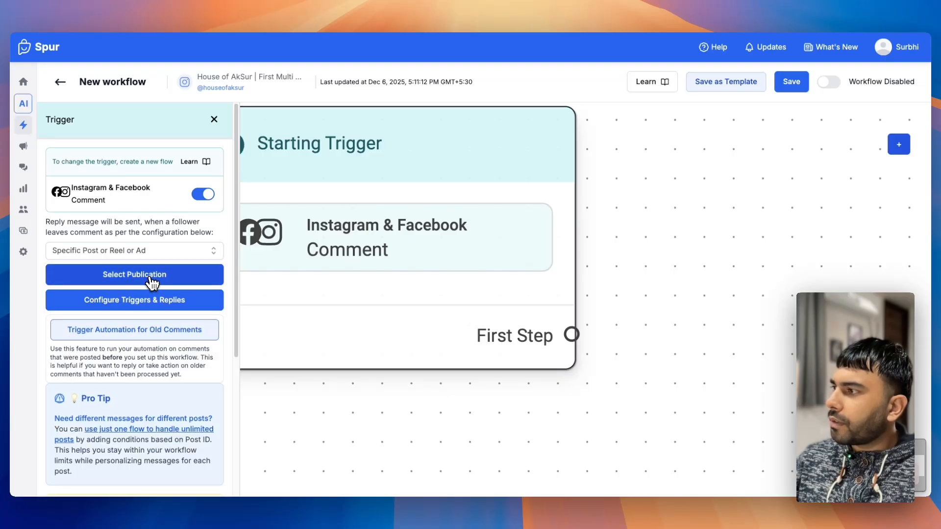
# Step: Choose the two most recent posts, both dated Dec 6, 2025, as the trigger's publications
pyautogui.click(152, 283)
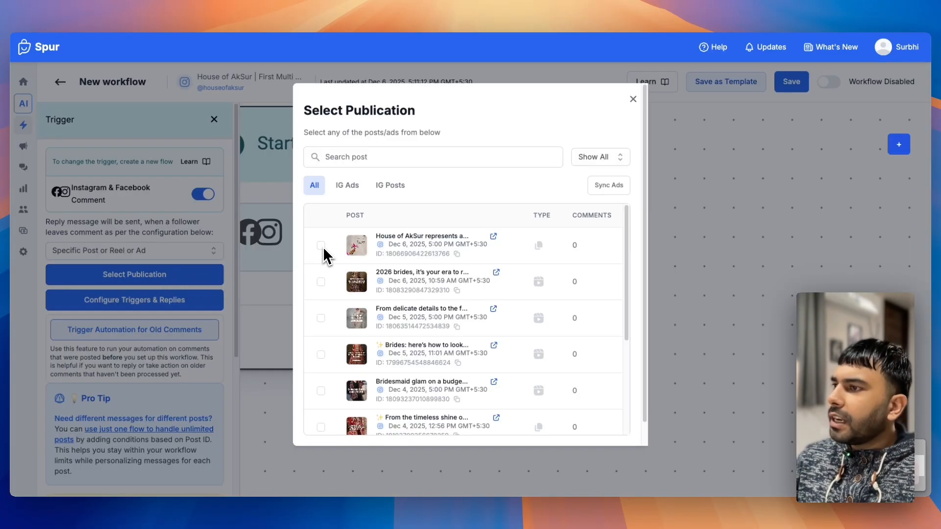
pyautogui.click(323, 284)
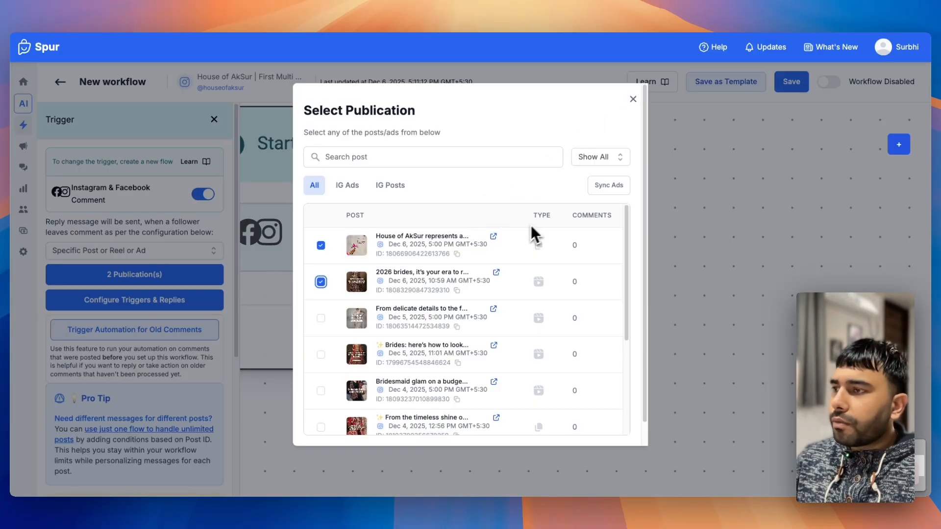
pyautogui.click(633, 99)
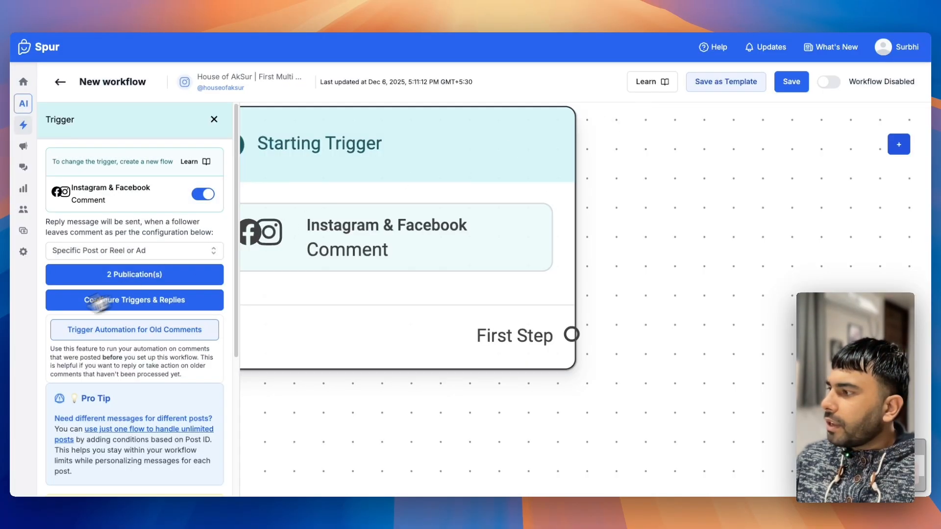
# Step: Open the triggers and replies configuration of the comment trigger
pyautogui.scroll(-5, 110, 297)
pyautogui.scroll(4, 112, 294)
pyautogui.scroll(2, 110, 287)
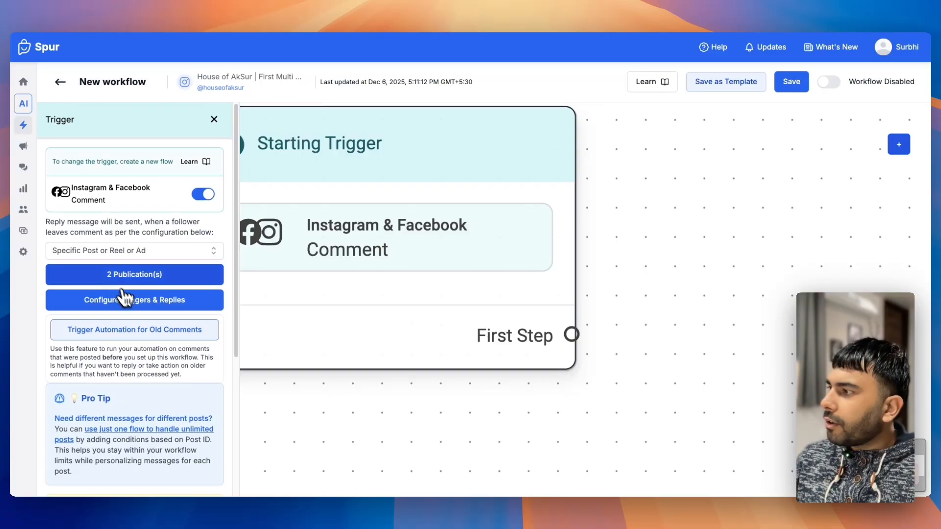
pyautogui.click(136, 306)
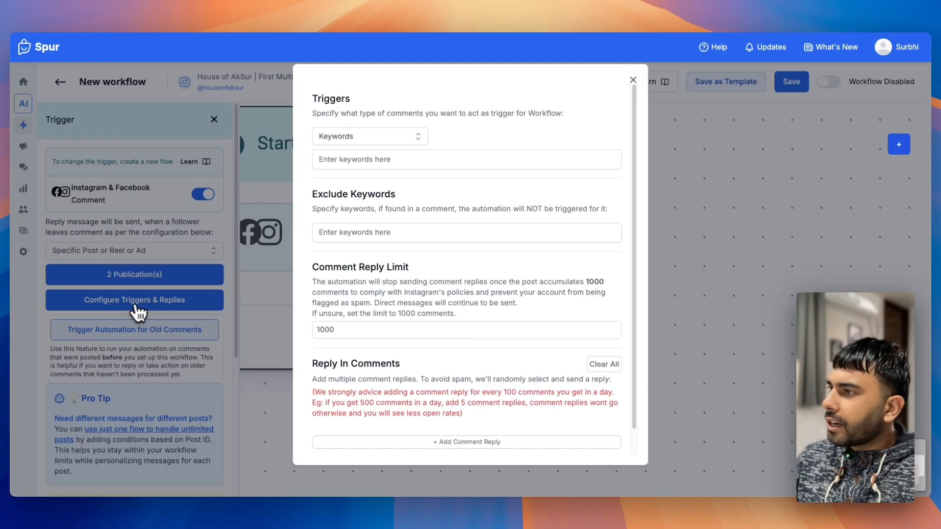
# Step: Try All Comments as the comment trigger type and return it to Keywords
pyautogui.click(368, 142)
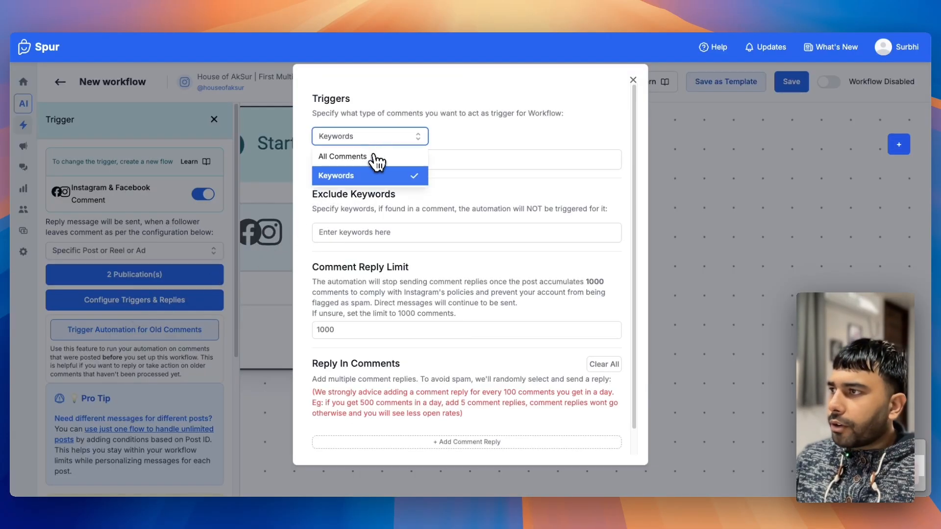
pyautogui.click(375, 158)
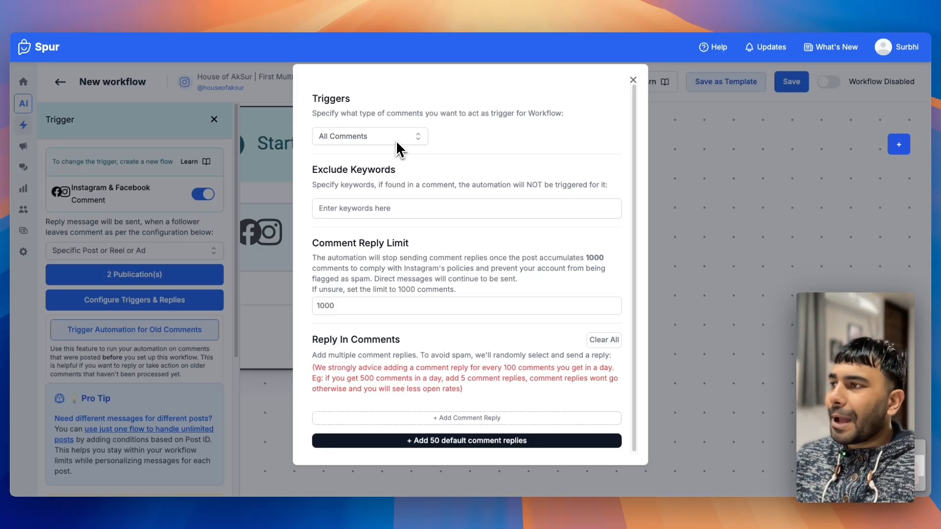
pyautogui.click(396, 140)
pyautogui.click(386, 176)
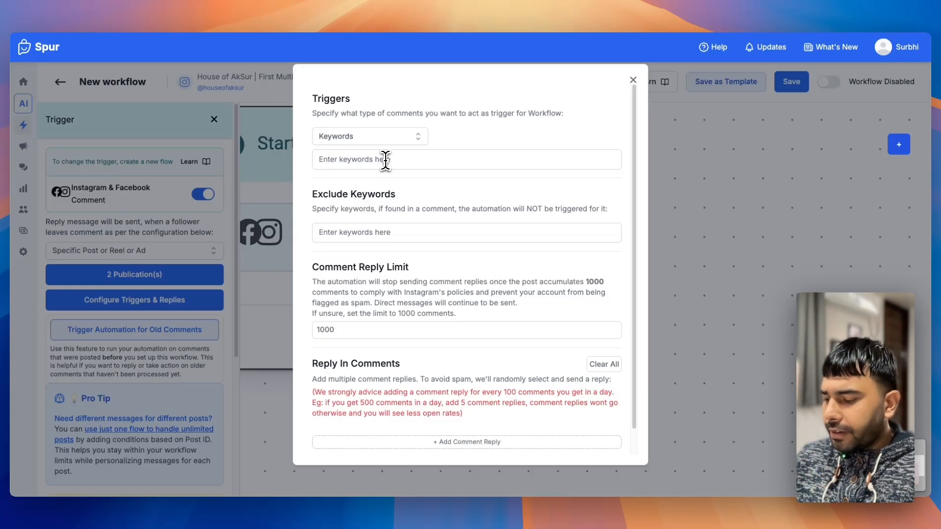
# Step: Add "keyword 1" and "keyword 2" as the keywords that trigger the workflow
pyautogui.click(386, 160)
pyautogui.write('keyword ')
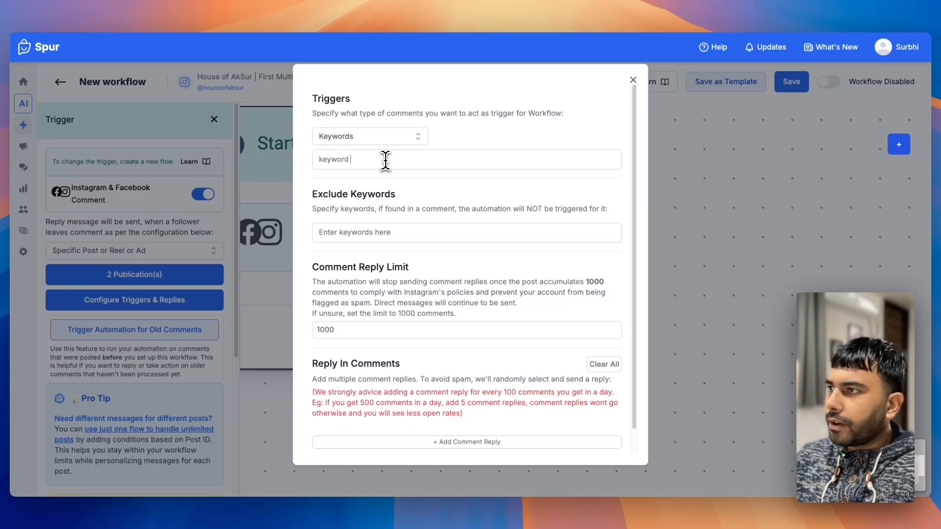
pyautogui.write('1')
pyautogui.press('Return')
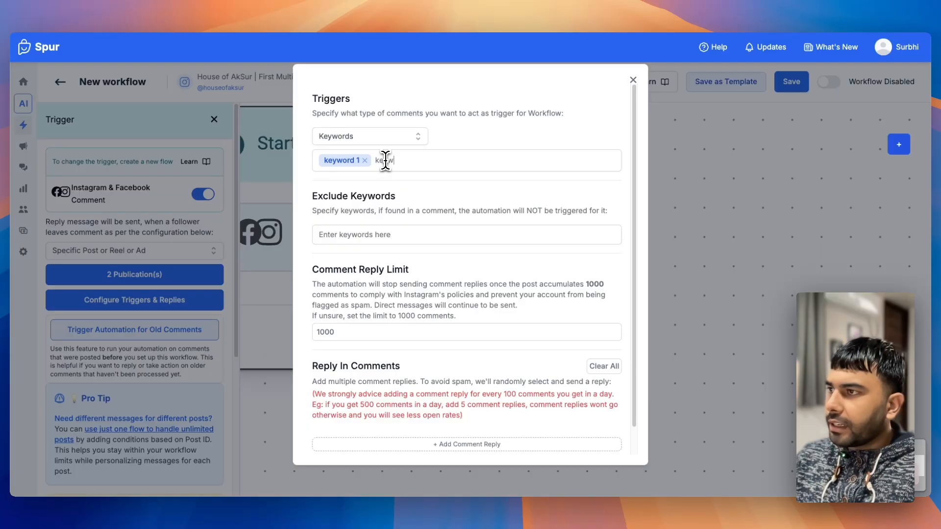
pyautogui.write('keyword 2')
pyautogui.press('Return')
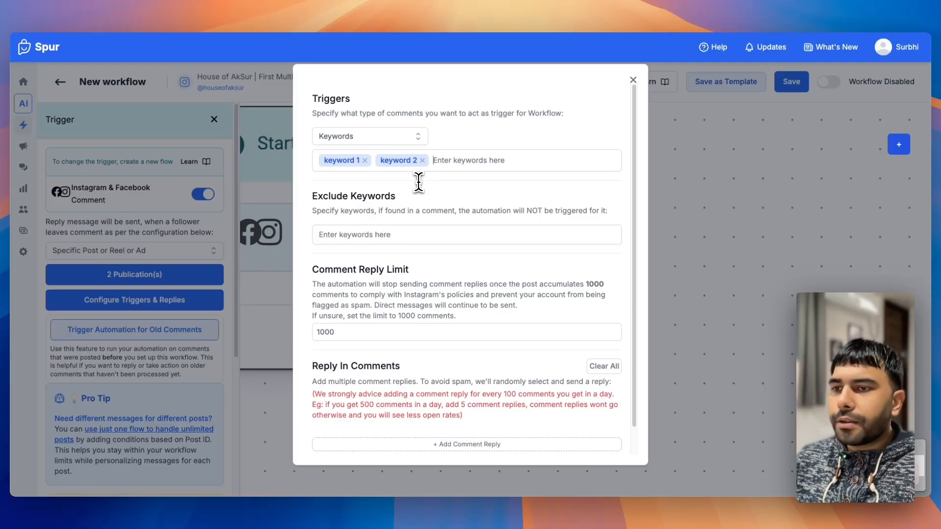
# Step: Add the comment reply "Check Link in DM" and close the triggers and replies configuration
pyautogui.scroll(-1, 414, 233)
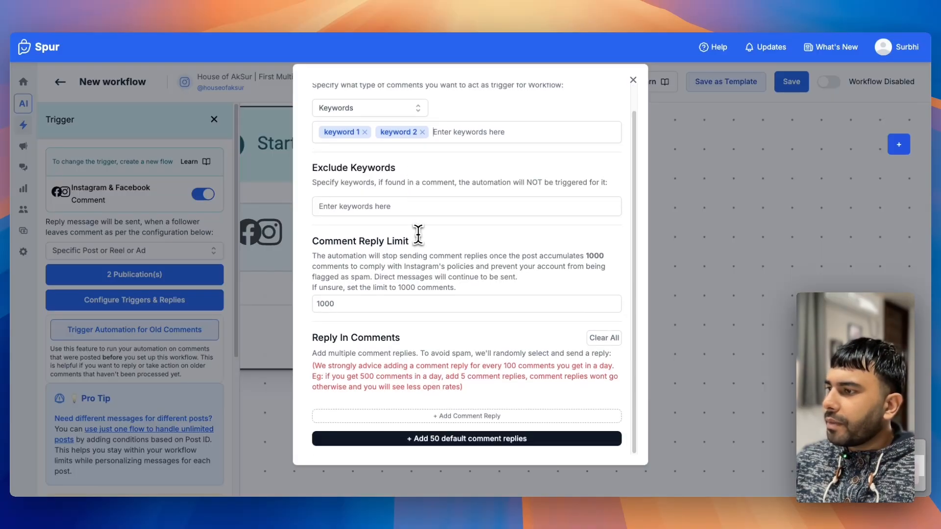
pyautogui.click(444, 416)
pyautogui.scroll(-1, 443, 410)
pyautogui.click(437, 396)
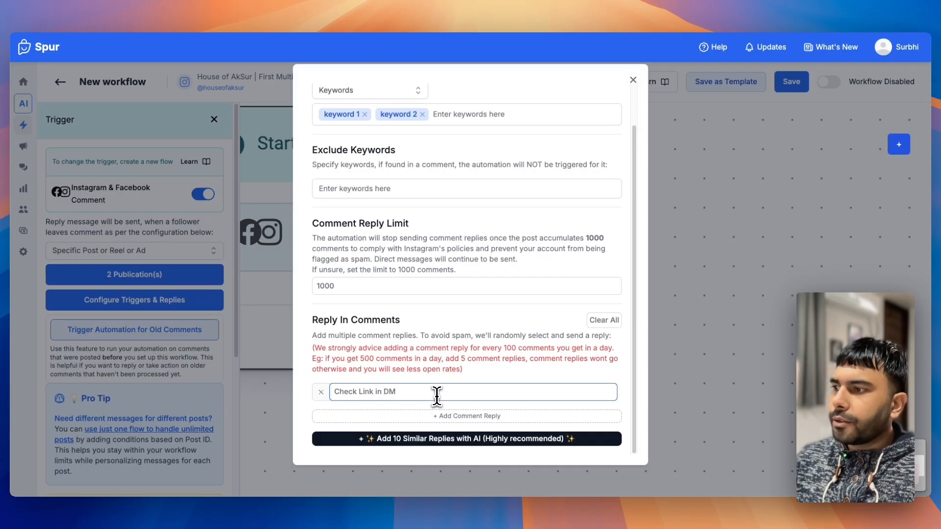
pyautogui.click(633, 81)
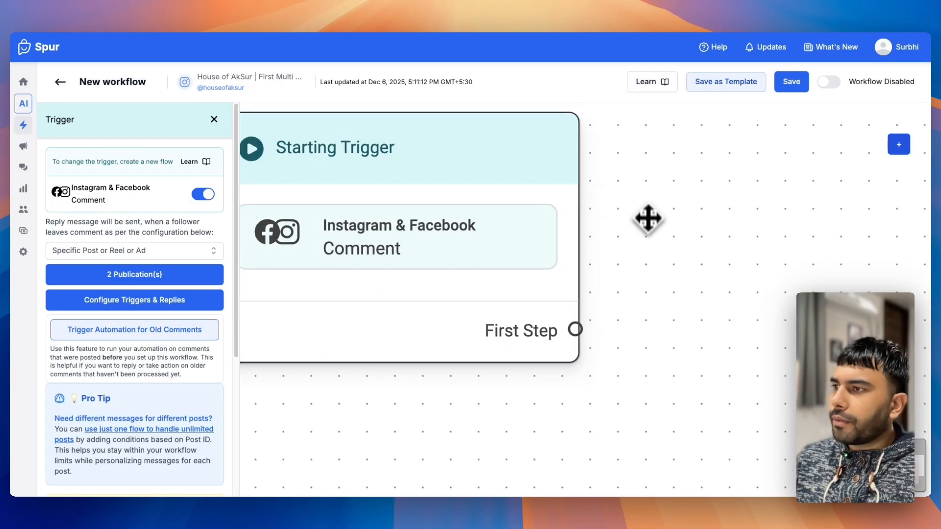
# Step: Add a Condition block and connect the starting trigger's first step to it
pyautogui.click(900, 144)
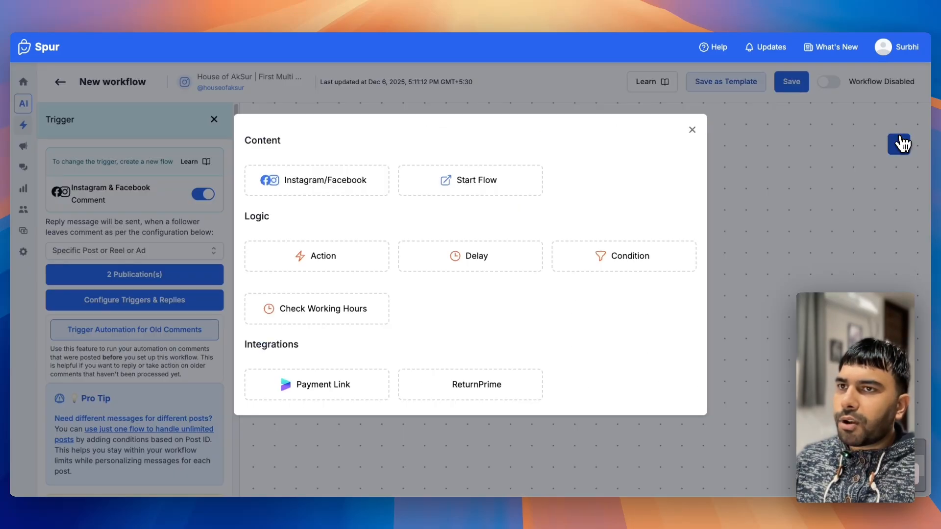
pyautogui.click(608, 259)
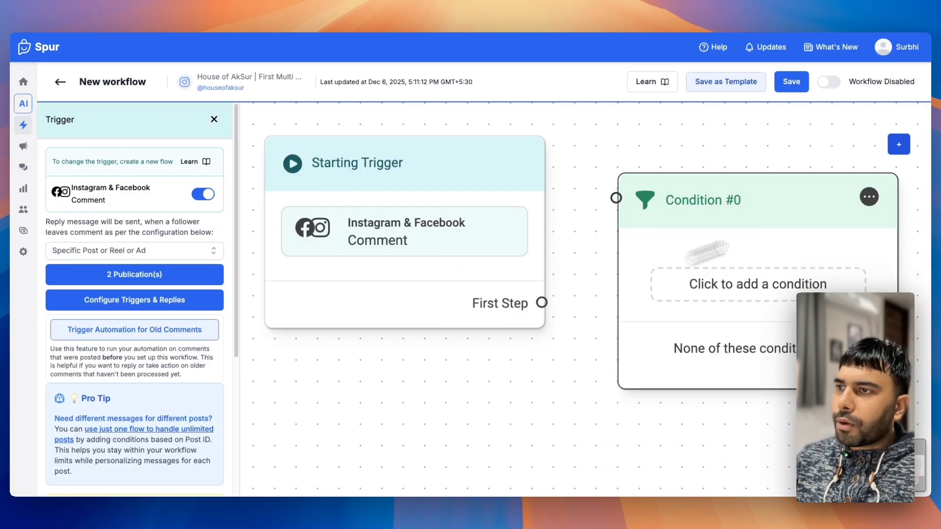
pyautogui.moveTo(542, 302); pyautogui.dragTo(724, 239)
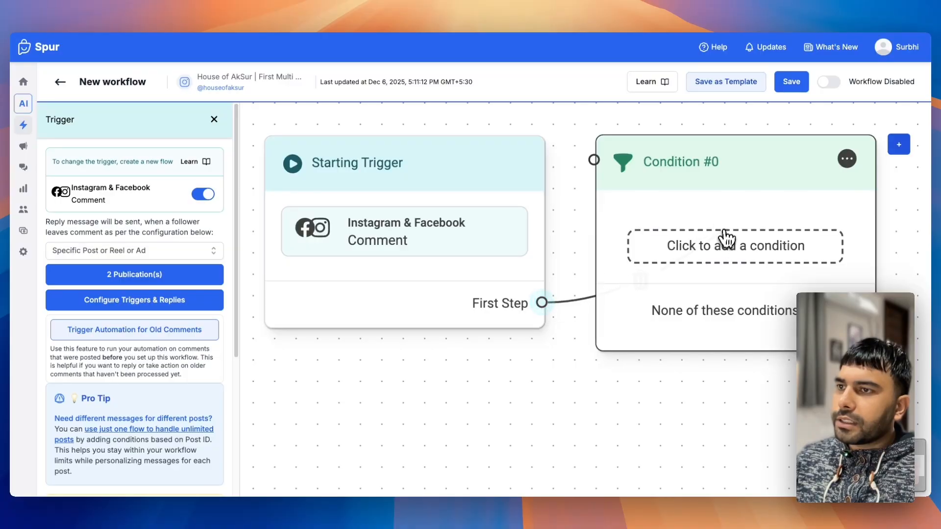
# Step: Add a condition group to the condition block and save the workflow
pyautogui.click(779, 206)
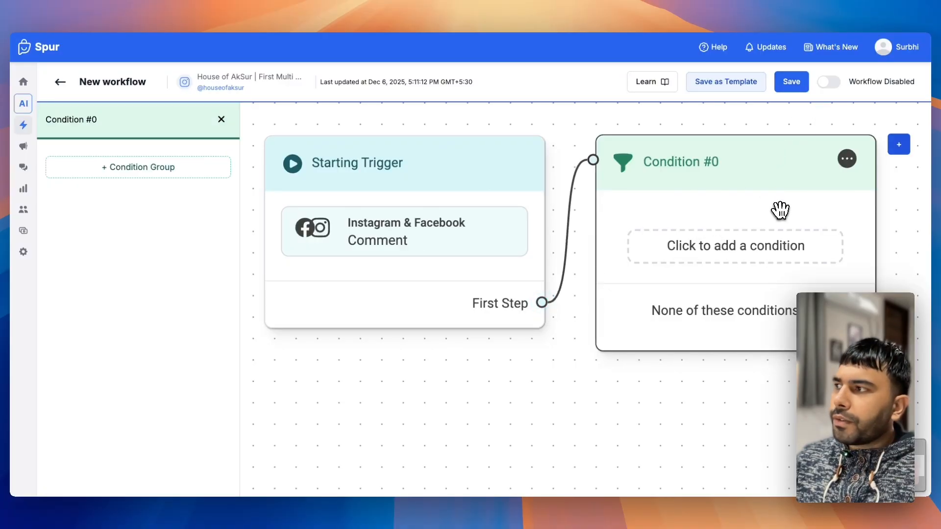
pyautogui.click(171, 172)
pyautogui.click(133, 192)
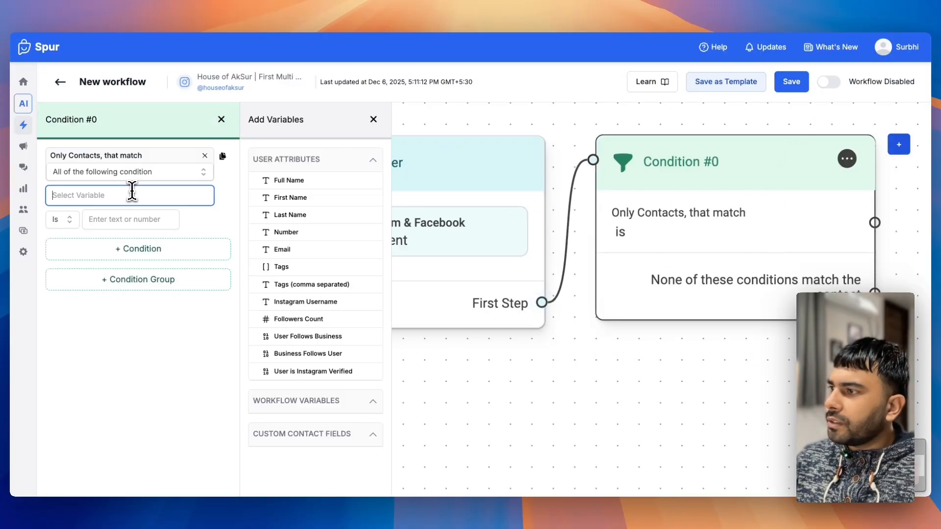
pyautogui.moveTo(460, 437); pyautogui.dragTo(638, 447)
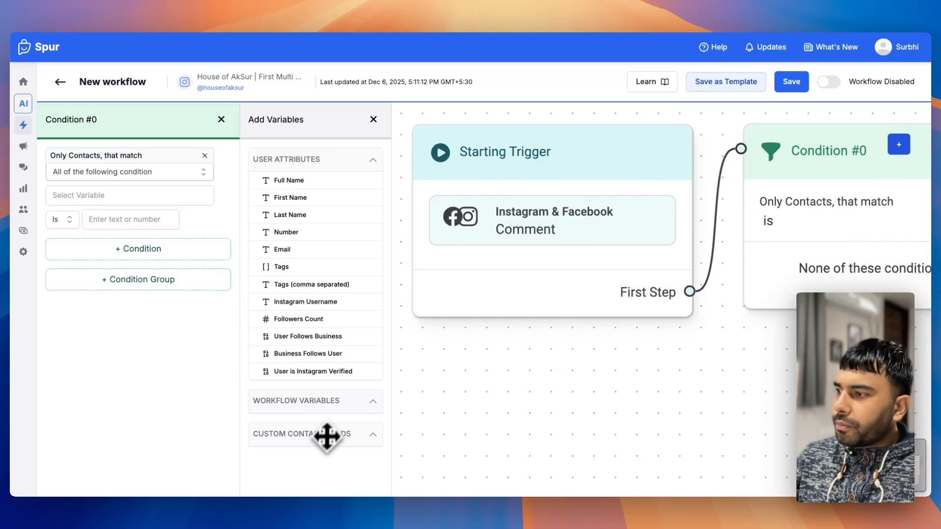
pyautogui.click(792, 83)
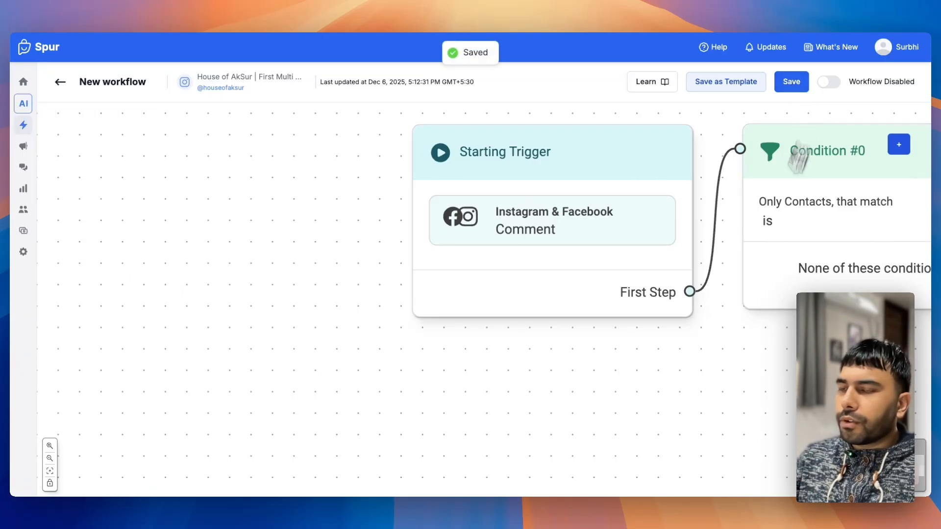
# Step: Set the condition group's variable to the Post ID trigger attribute
pyautogui.moveTo(706, 339); pyautogui.dragTo(474, 354)
pyautogui.click(641, 221)
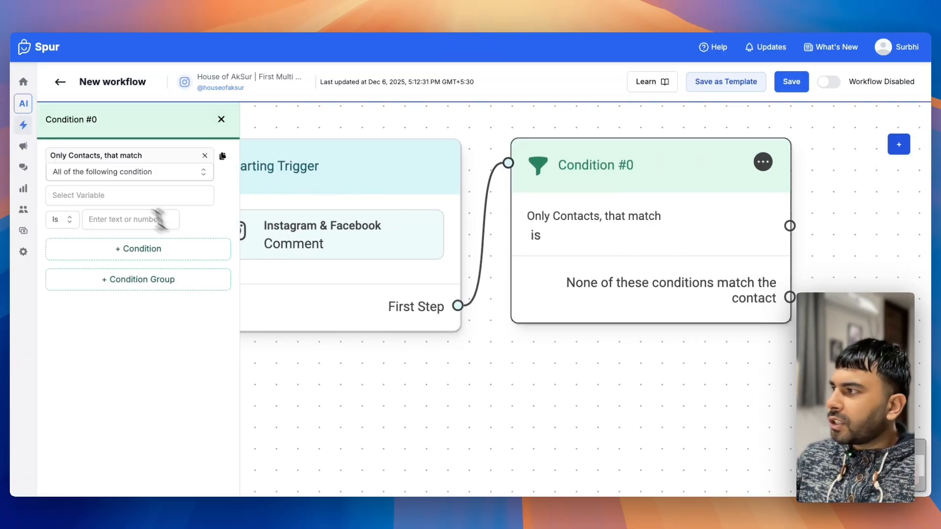
pyautogui.click(125, 195)
pyautogui.scroll(-1, 346, 329)
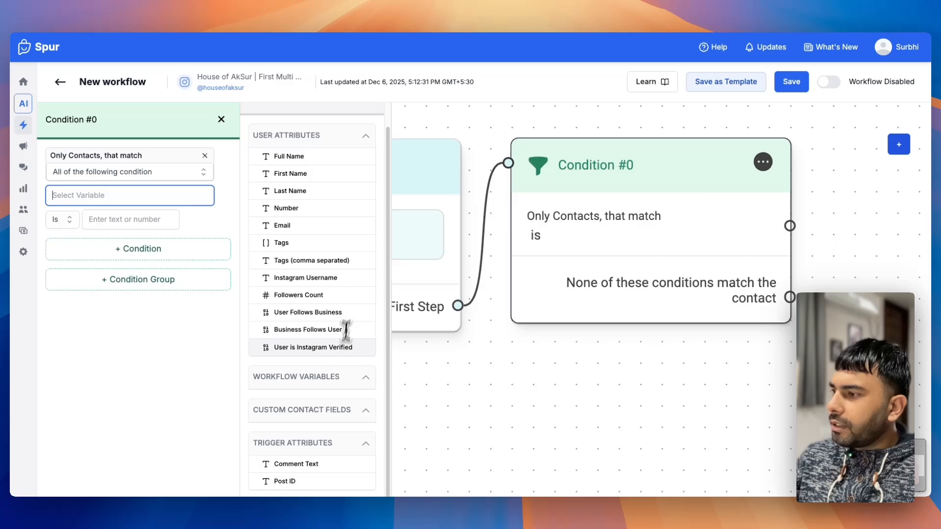
pyautogui.click(292, 482)
# Step: Copy the post ID of the "House of AkSur represents a..." publication from the trigger's publication list and close the list
pyautogui.moveTo(559, 390); pyautogui.dragTo(710, 353)
pyautogui.click(552, 207)
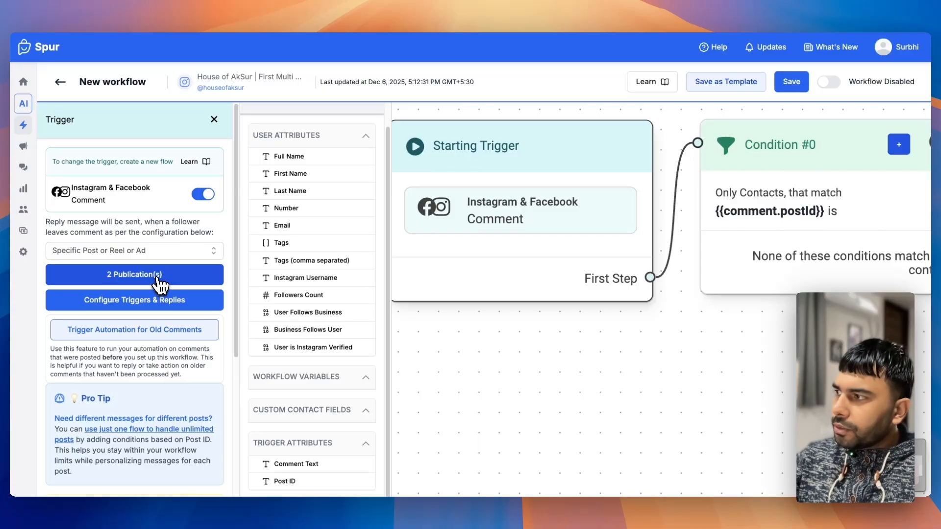
pyautogui.click(160, 286)
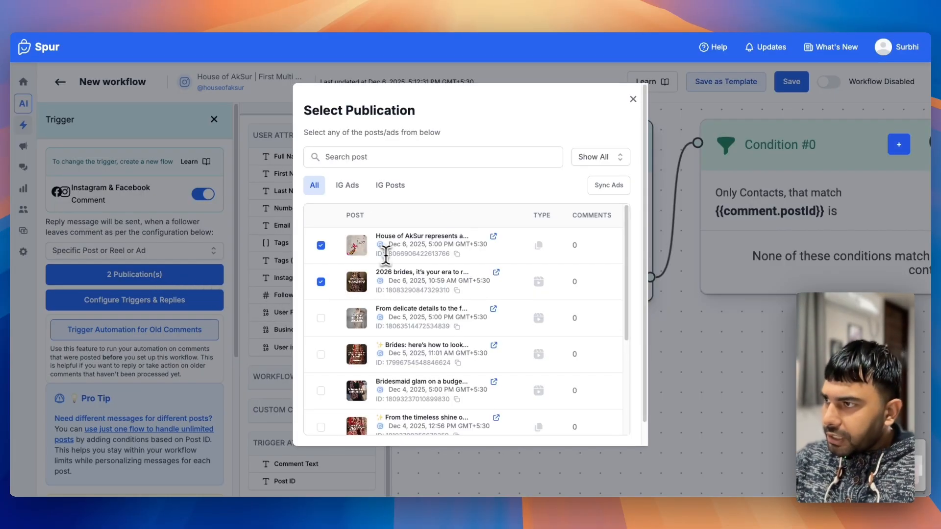
pyautogui.moveTo(378, 254); pyautogui.dragTo(432, 253)
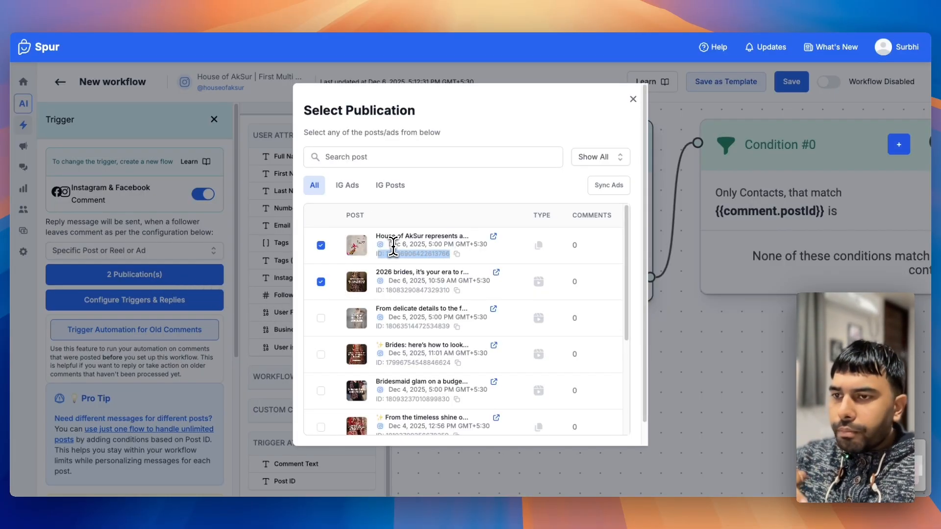
pyautogui.click(425, 255)
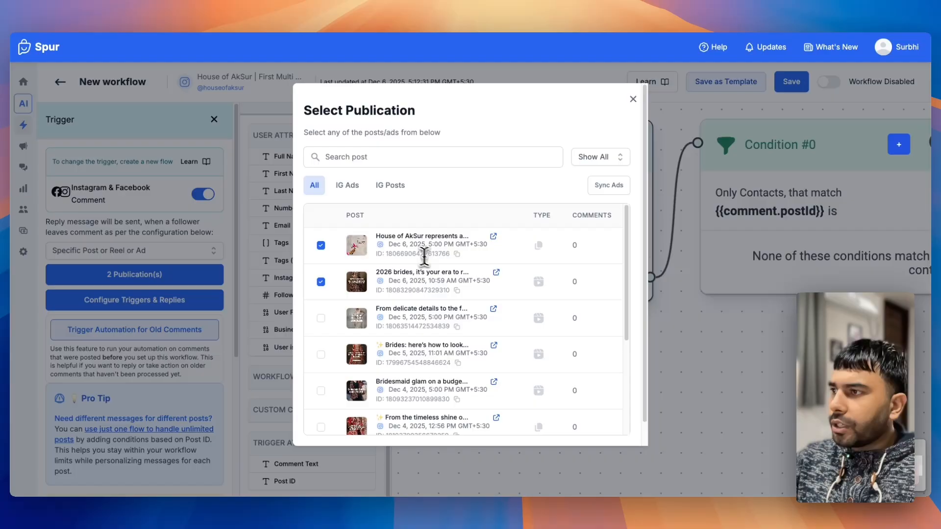
pyautogui.click(458, 254)
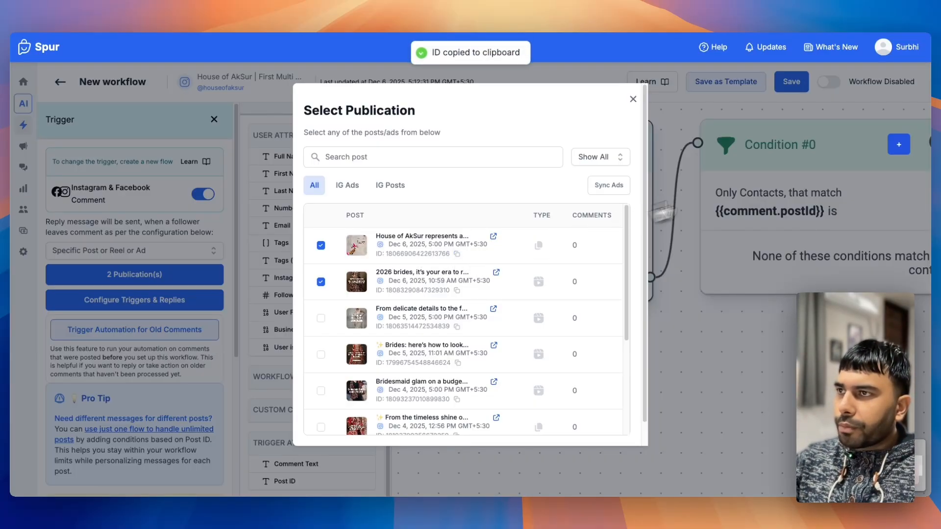
pyautogui.click(633, 99)
pyautogui.click(830, 179)
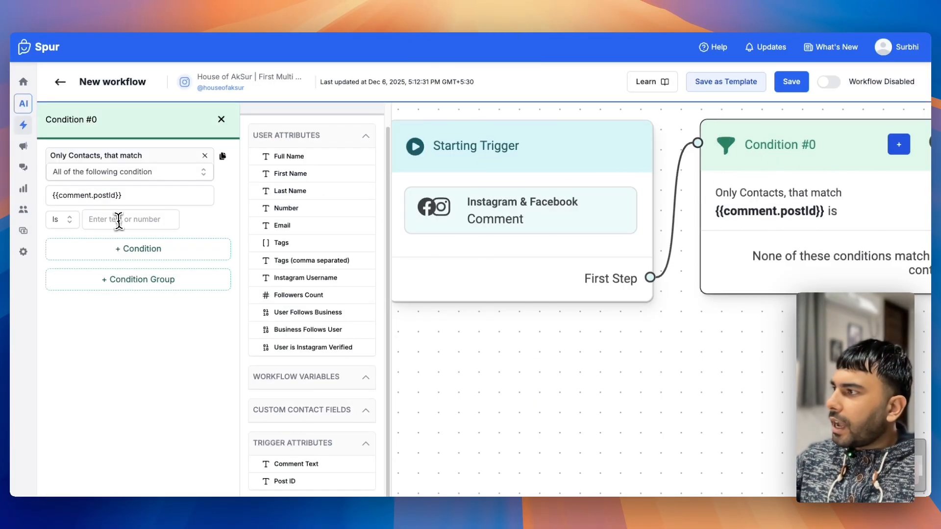
pyautogui.click(116, 216)
pyautogui.press('super+v')
pyautogui.click(230, 233)
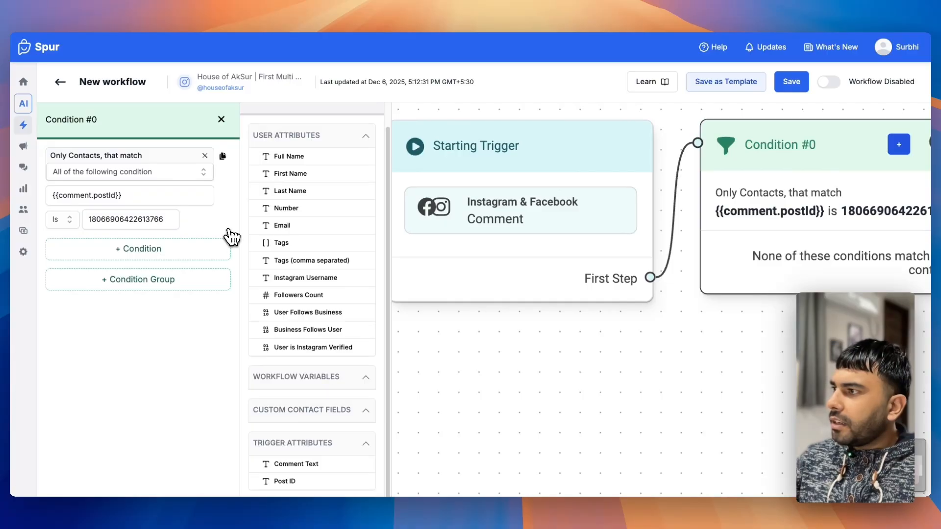
pyautogui.click(223, 157)
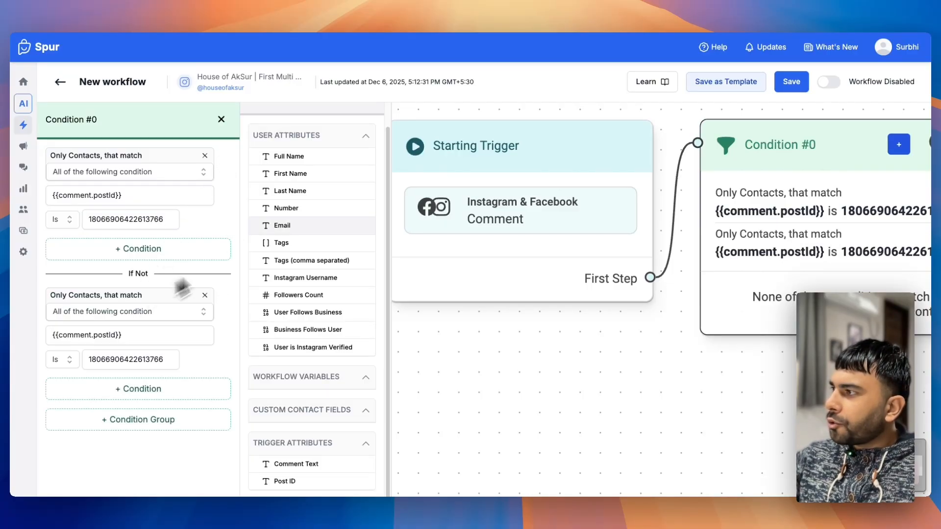
# Step: Copy the post ID of the "2026 brides, it's your era to r..." publication from the trigger's publication list and close the list
pyautogui.doubleClick(142, 359)
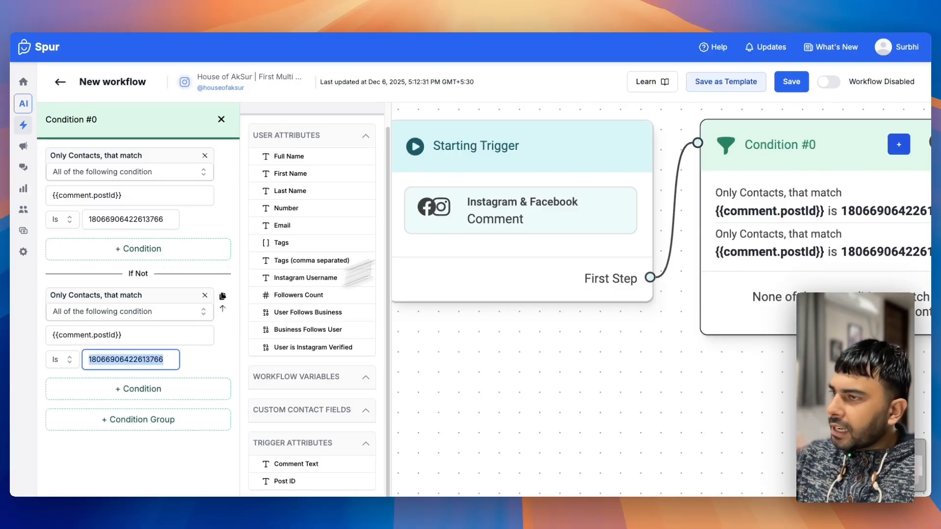
pyautogui.click(536, 205)
pyautogui.click(157, 277)
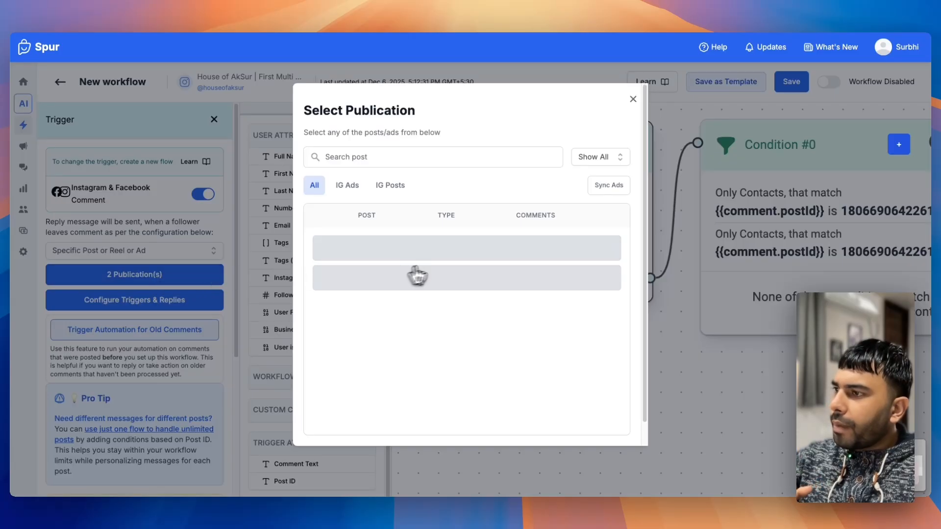
pyautogui.click(456, 290)
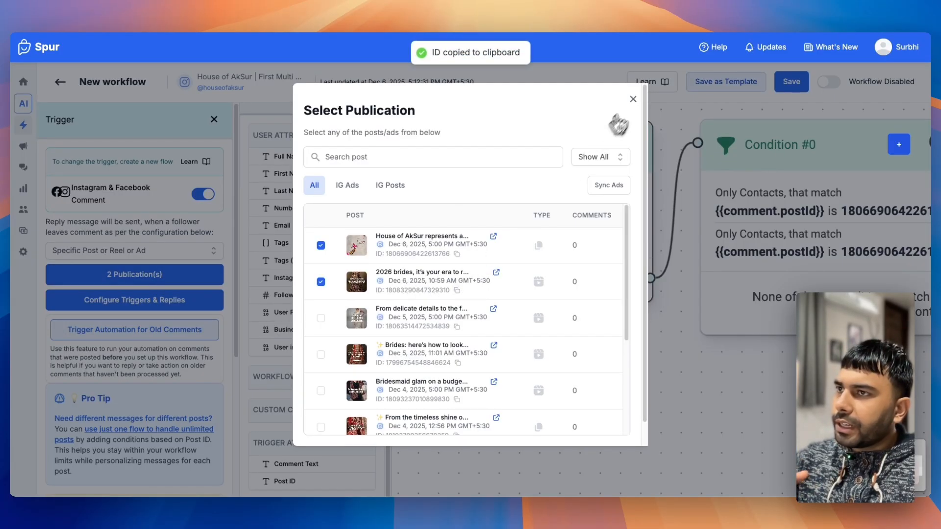
pyautogui.click(633, 99)
pyautogui.click(774, 216)
pyautogui.doubleClick(169, 358)
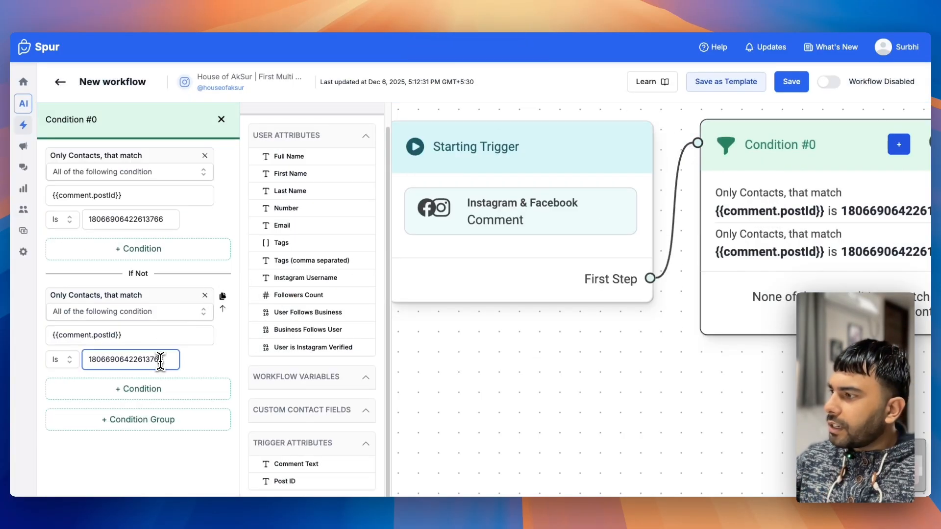
pyautogui.press('super+v')
pyautogui.click(221, 121)
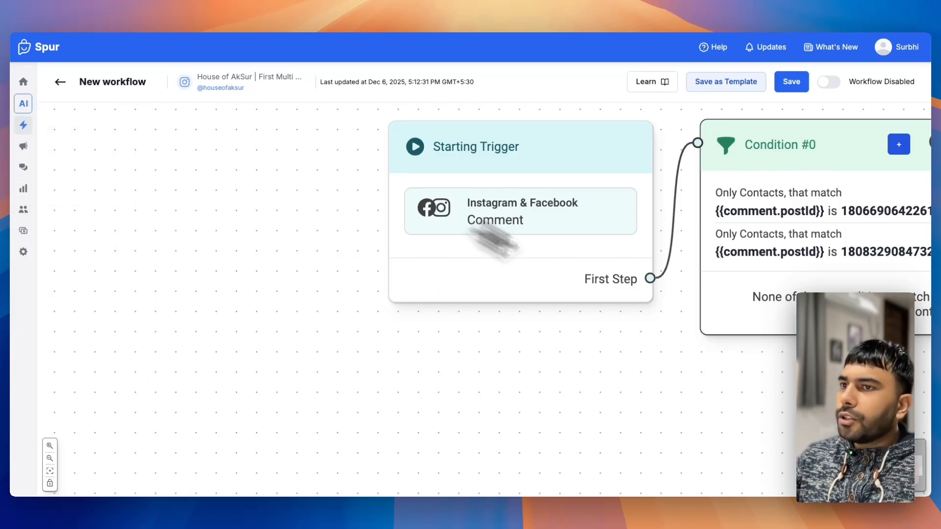
# Step: Add an Instagram/Facebook message block and place it beside the condition, level with its upper part
pyautogui.scroll(-3, 688, 362)
pyautogui.moveTo(658, 378); pyautogui.dragTo(282, 380)
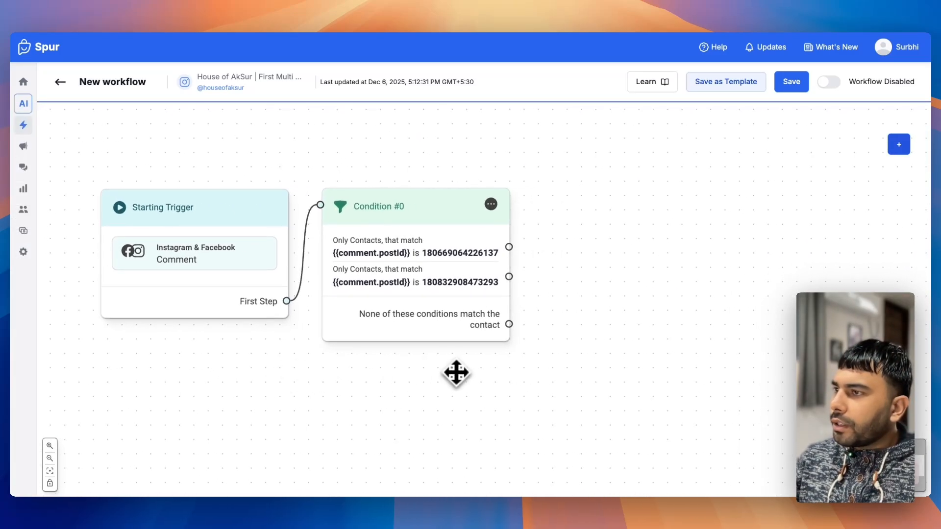
pyautogui.moveTo(456, 374); pyautogui.dragTo(439, 366)
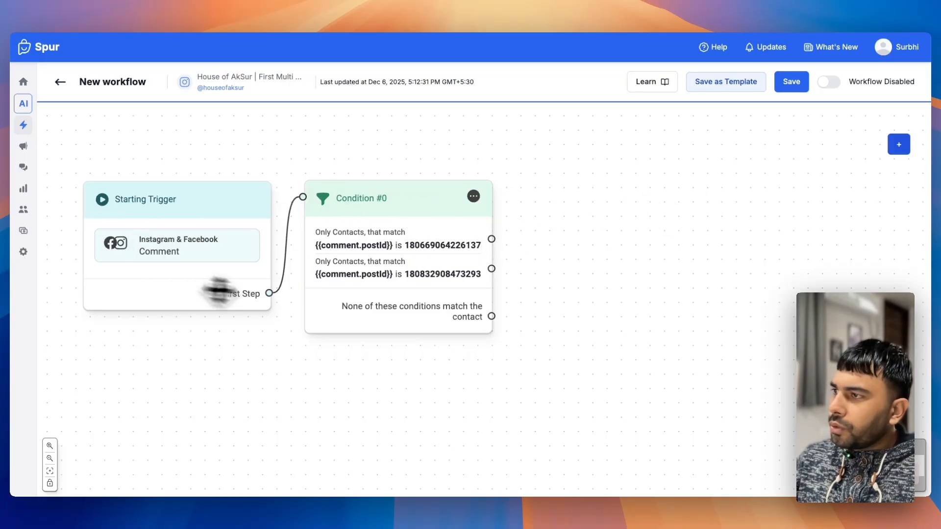
pyautogui.moveTo(768, 231); pyautogui.dragTo(713, 225)
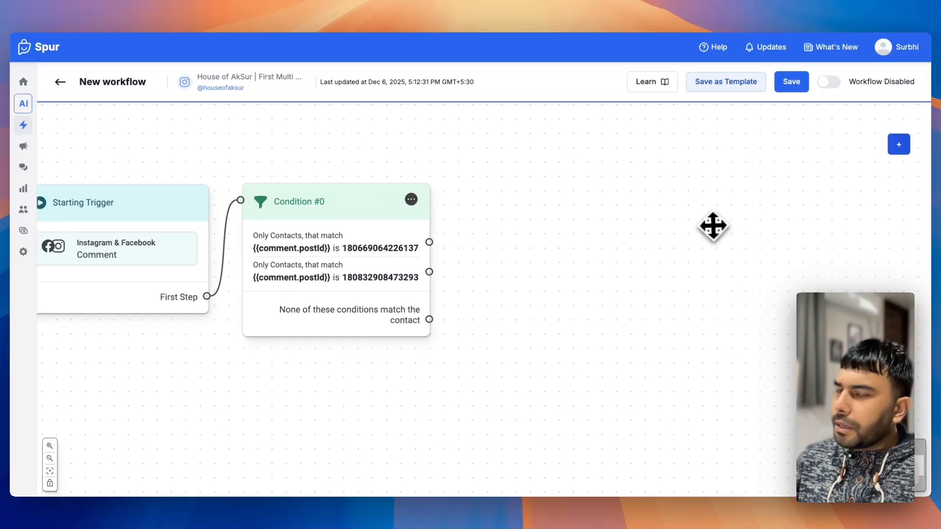
pyautogui.click(899, 145)
pyautogui.click(292, 190)
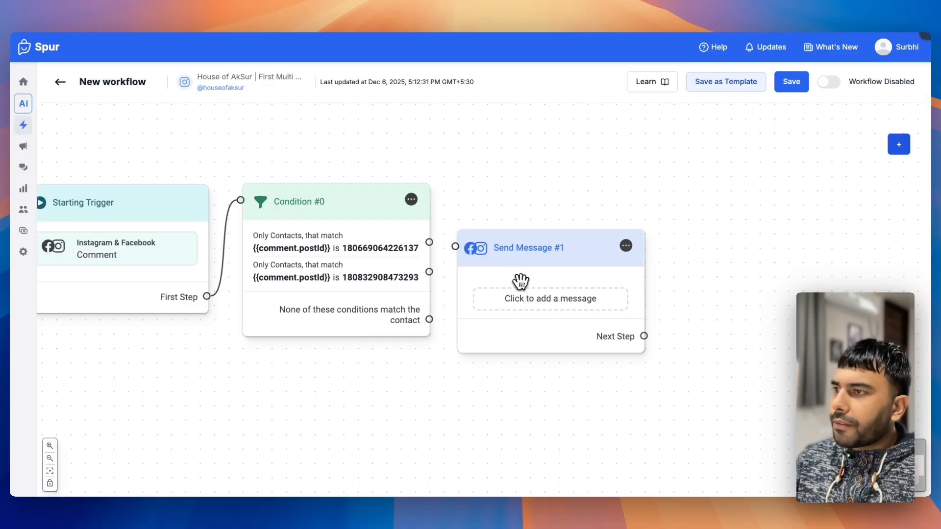
pyautogui.moveTo(518, 280); pyautogui.dragTo(533, 173)
# Step: Add a second Instagram/Facebook message block below the first and connect each post ID condition to its own message block
pyautogui.click(902, 145)
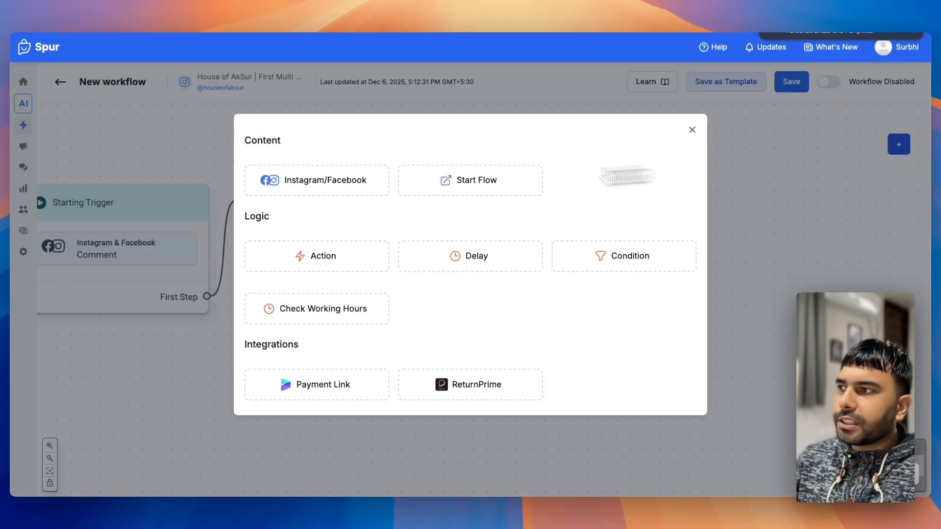
pyautogui.click(311, 193)
pyautogui.moveTo(549, 281); pyautogui.dragTo(552, 330)
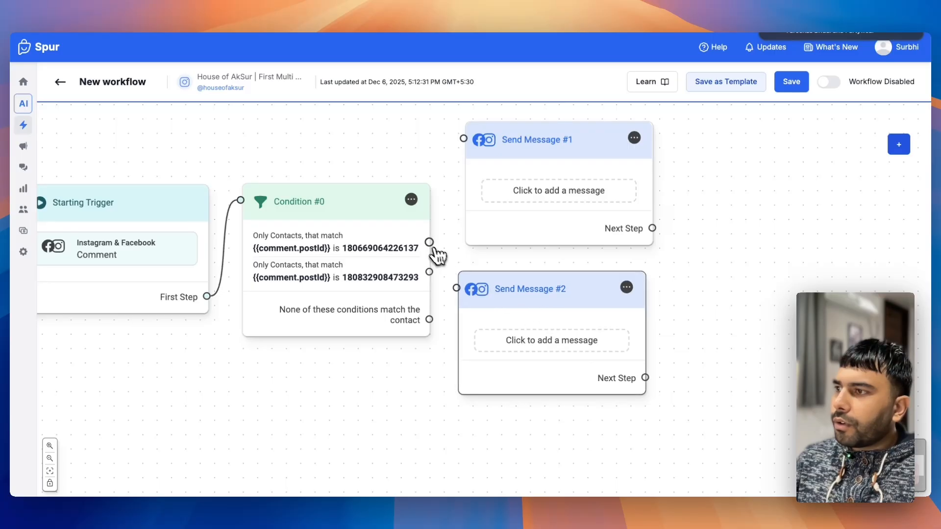
pyautogui.moveTo(429, 242); pyautogui.dragTo(525, 201)
pyautogui.moveTo(429, 272); pyautogui.dragTo(499, 330)
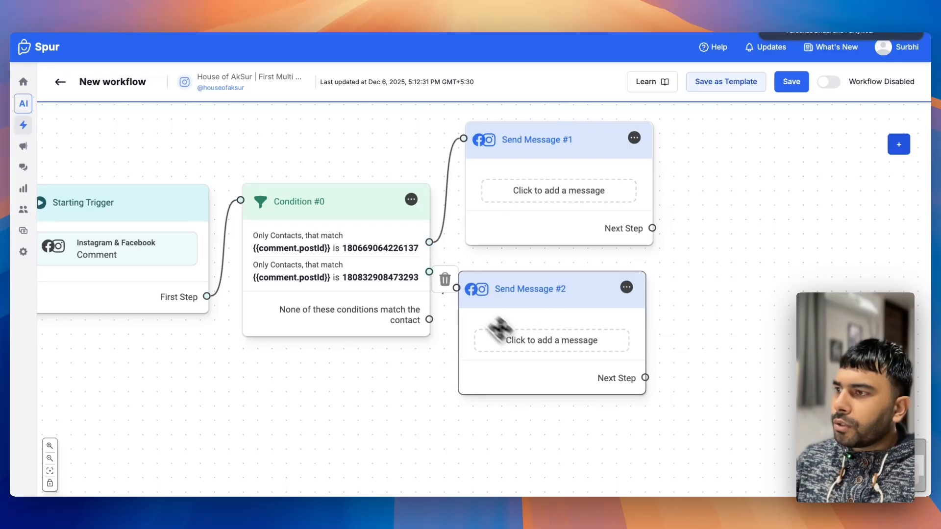
# Step: Add a Text With Buttons message reading "Link for post 1" to the first message block
pyautogui.click(548, 203)
pyautogui.click(152, 167)
pyautogui.click(143, 236)
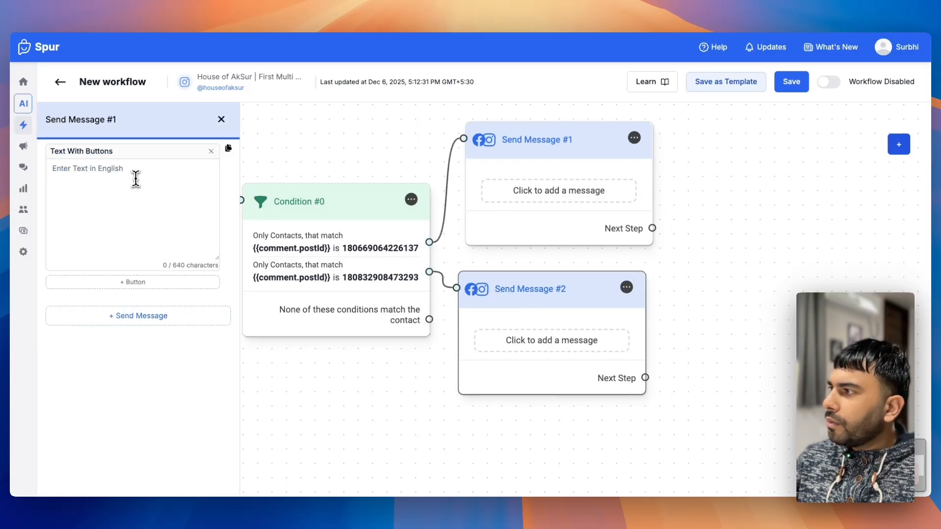
pyautogui.click(135, 177)
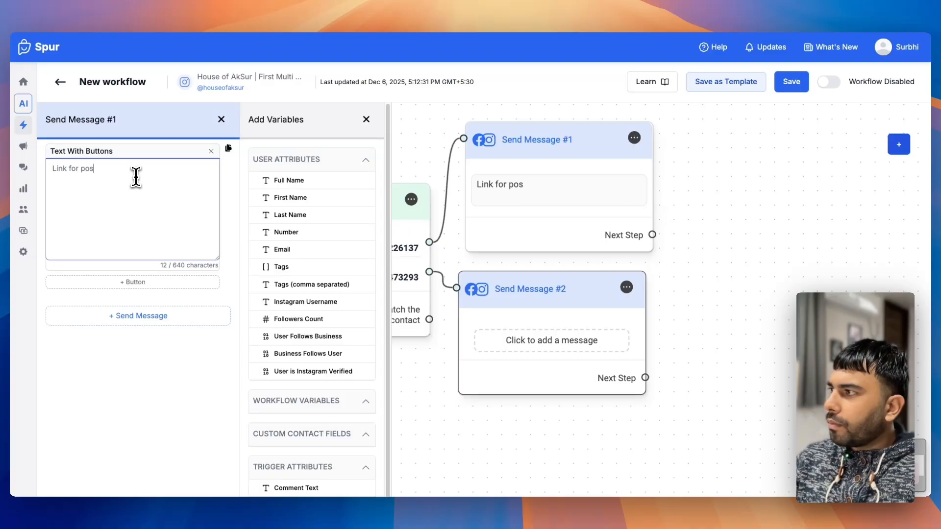
pyautogui.click(142, 281)
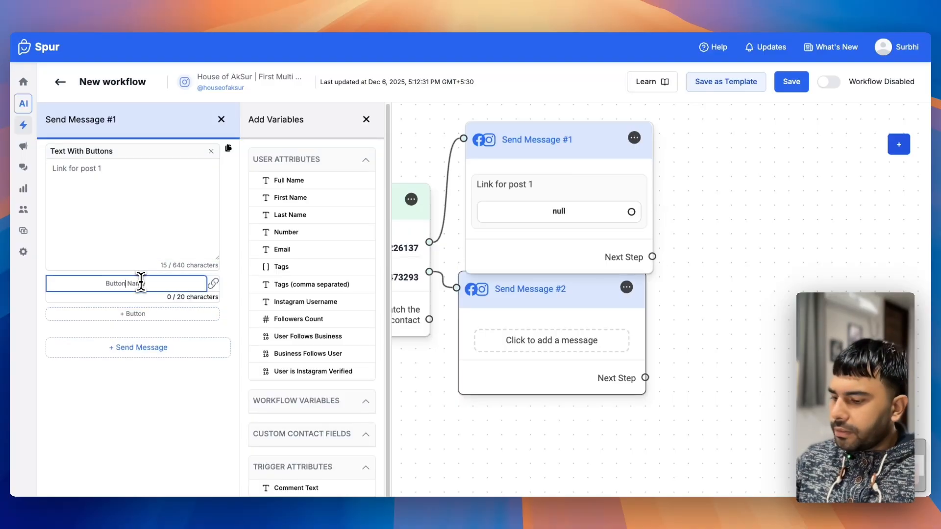
pyautogui.click(212, 283)
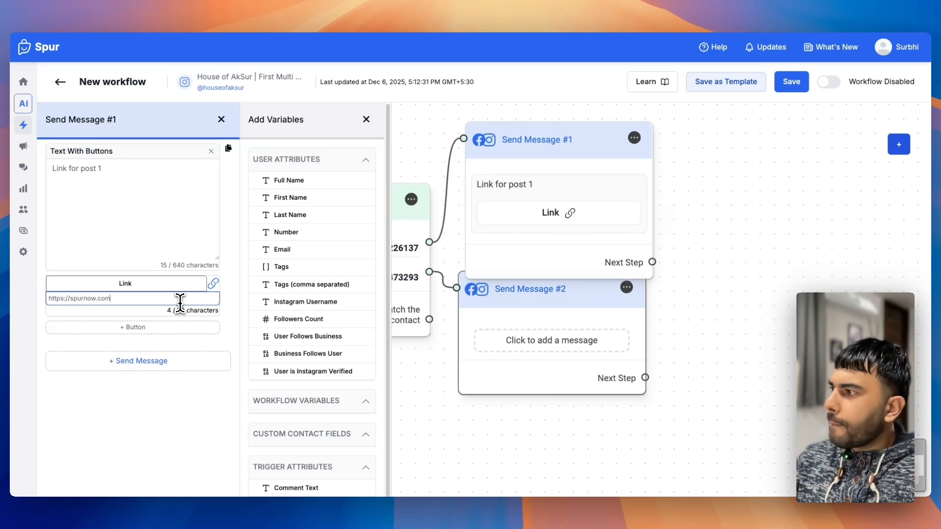
pyautogui.click(221, 120)
# Step: Move the empty second message block clear of the first and delete it
pyautogui.moveTo(572, 293); pyautogui.dragTo(580, 340)
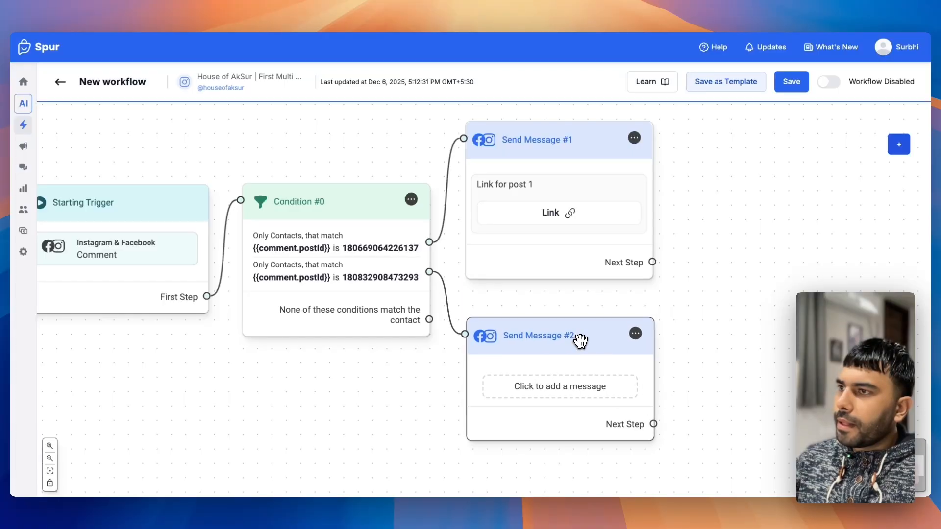
pyautogui.click(635, 334)
pyautogui.click(602, 295)
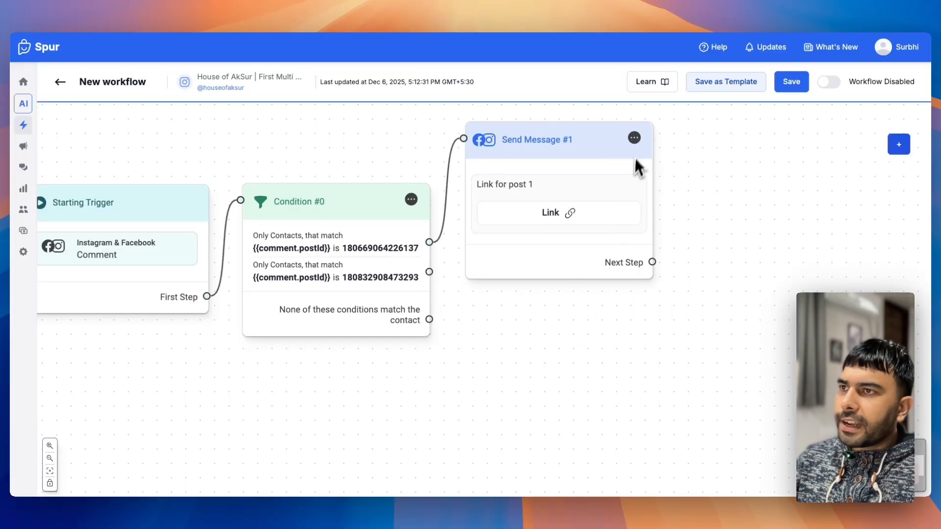
# Step: Duplicate the "Link for post 1" message block, place the copy below it and connect the second post ID condition to the copy
pyautogui.click(634, 138)
pyautogui.moveTo(691, 161); pyautogui.dragTo(687, 220)
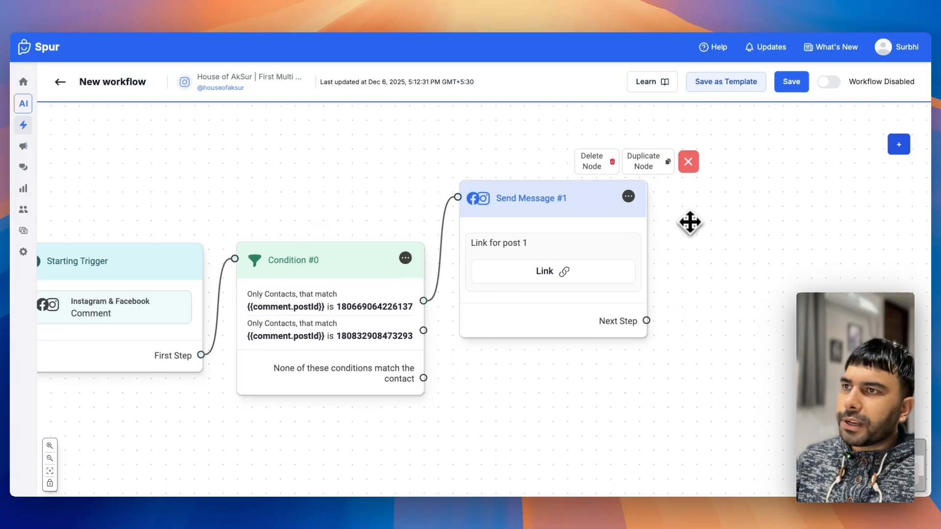
pyautogui.click(649, 167)
pyautogui.moveTo(568, 390); pyautogui.dragTo(550, 418)
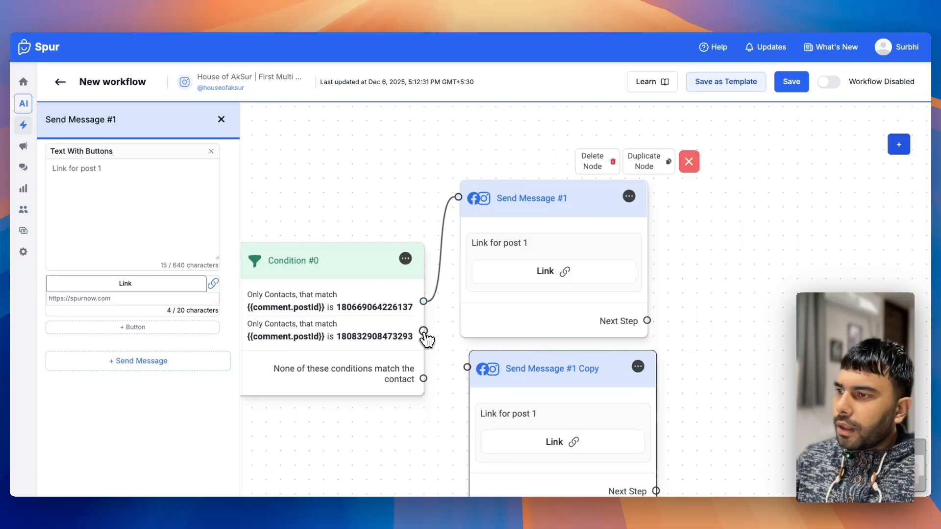
pyautogui.moveTo(425, 332); pyautogui.dragTo(525, 412)
pyautogui.click(525, 411)
pyautogui.click(166, 177)
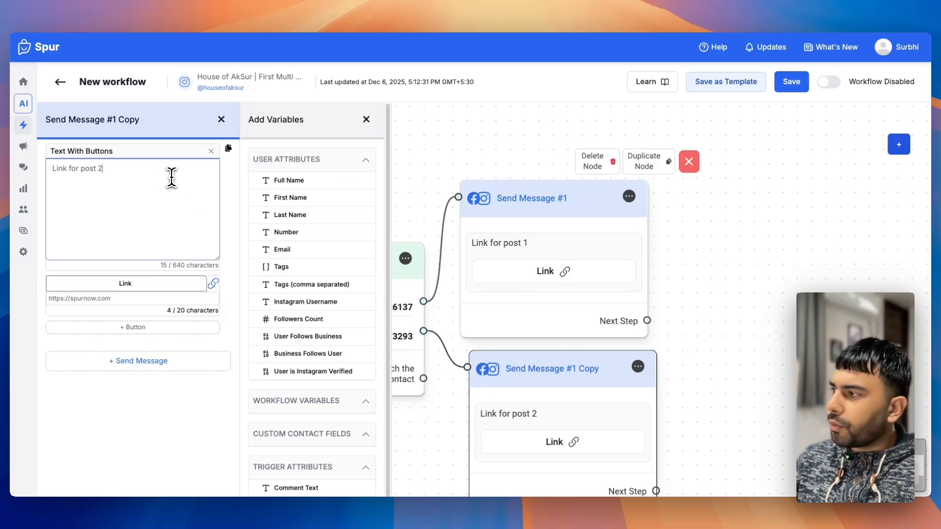
pyautogui.click(118, 299)
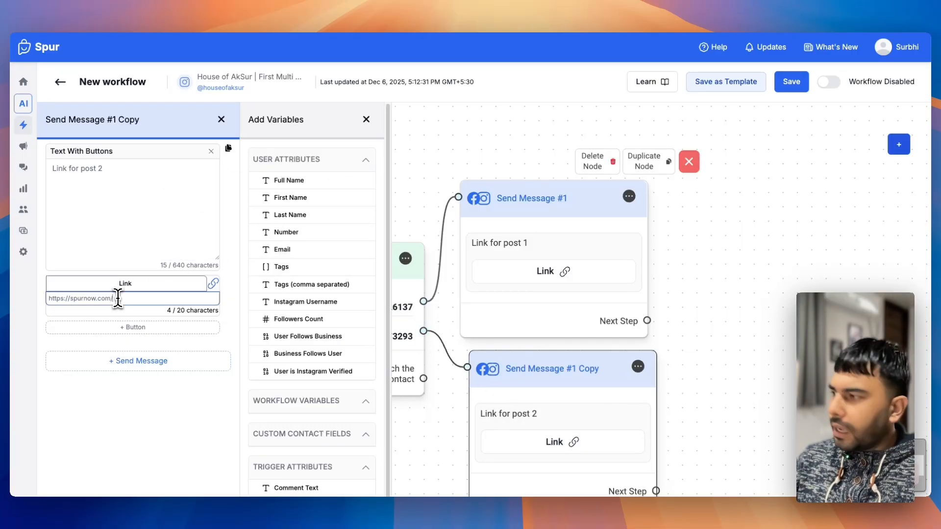
pyautogui.click(221, 119)
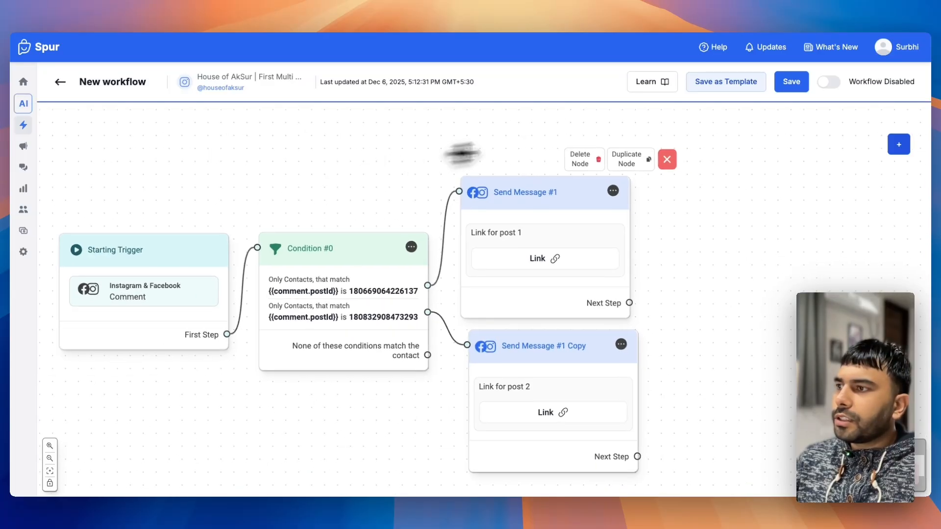
pyautogui.moveTo(457, 167); pyautogui.dragTo(385, 153)
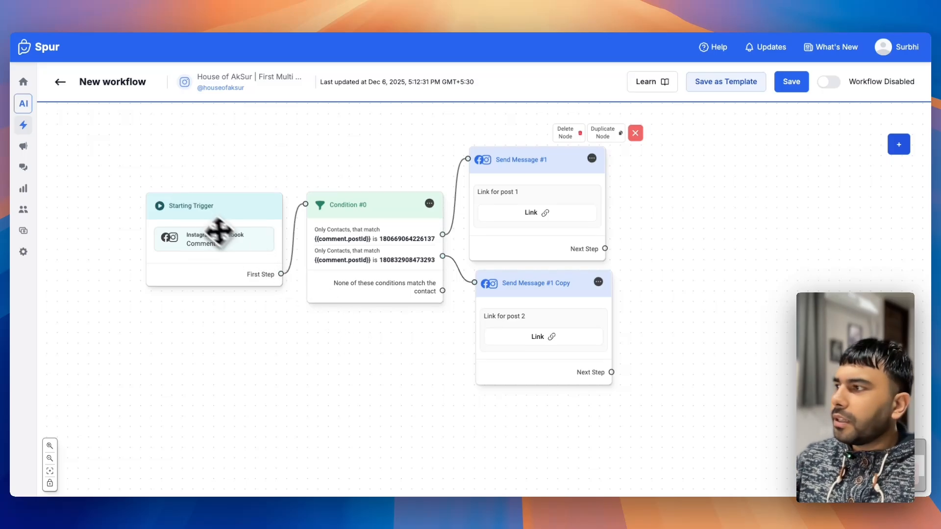
# Step: Add the Dec 5, 2025, 5:00 PM post "From delicate details to the f..." to the comment trigger's publications and copy its post ID
pyautogui.click(195, 216)
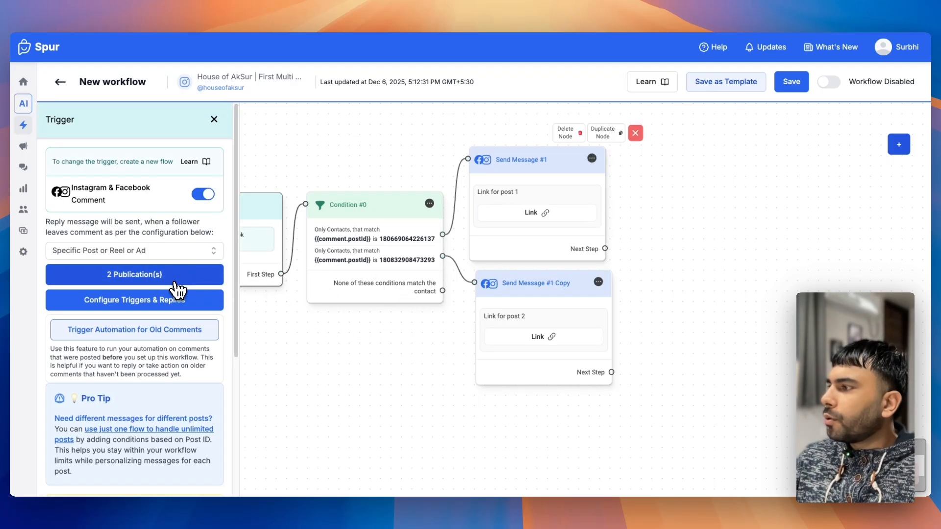
pyautogui.click(144, 282)
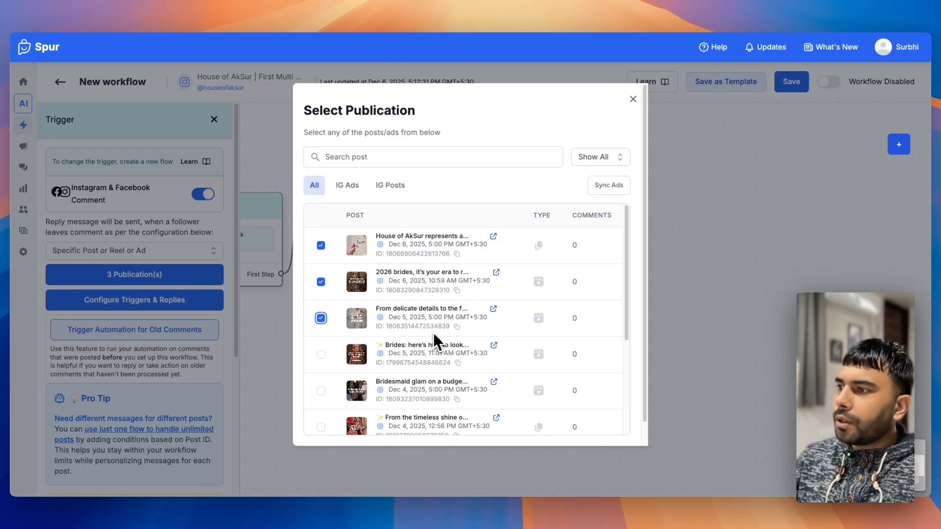
pyautogui.click(457, 327)
pyautogui.click(633, 99)
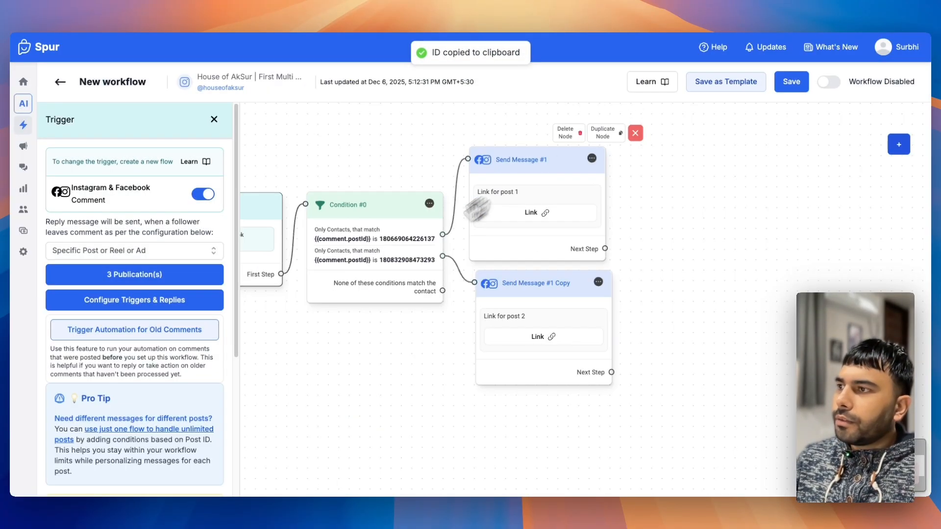
pyautogui.click(414, 255)
pyautogui.click(222, 297)
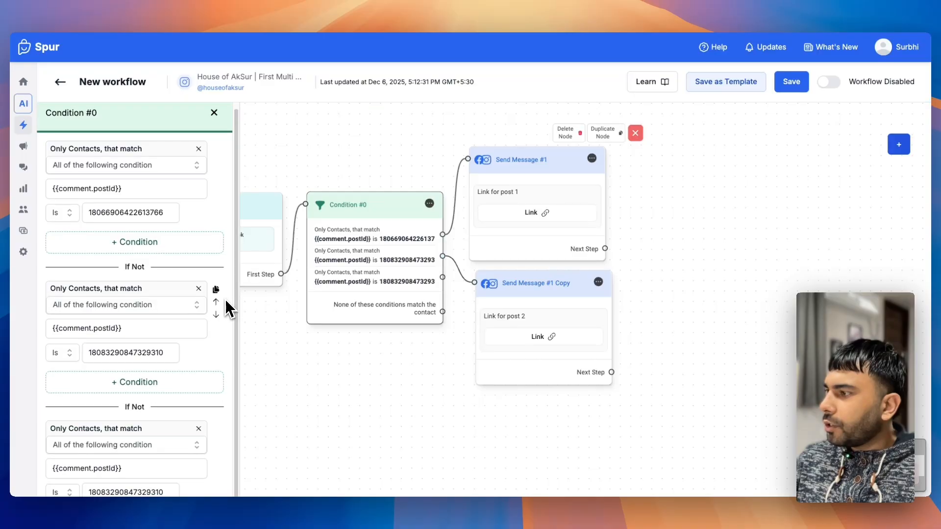
pyautogui.scroll(-2, 155, 414)
pyautogui.scroll(-1, 155, 414)
pyautogui.click(153, 419)
pyautogui.press('super+a')
pyautogui.press('super+v')
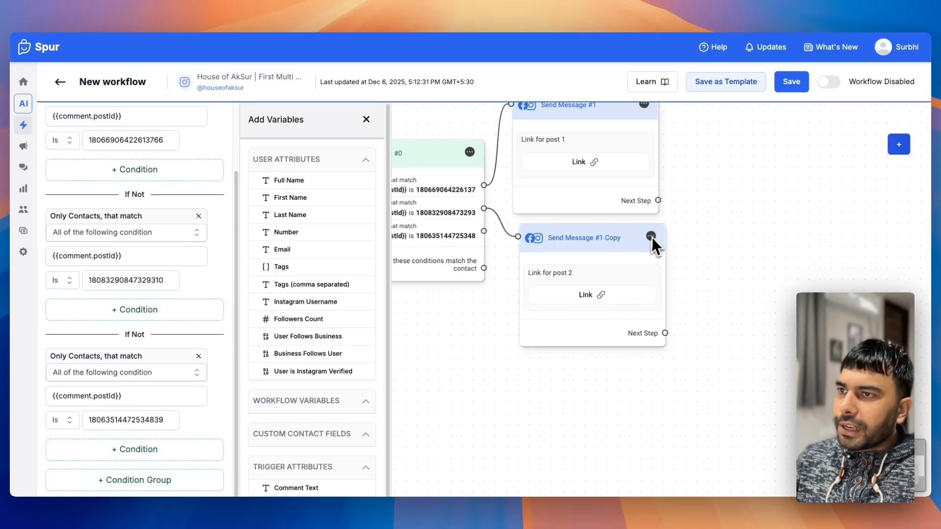
# Step: Duplicate the "Link for post 2" message block, place the copy below it, connect the third post ID condition to it and close the condition settings
pyautogui.click(652, 236)
pyautogui.click(664, 209)
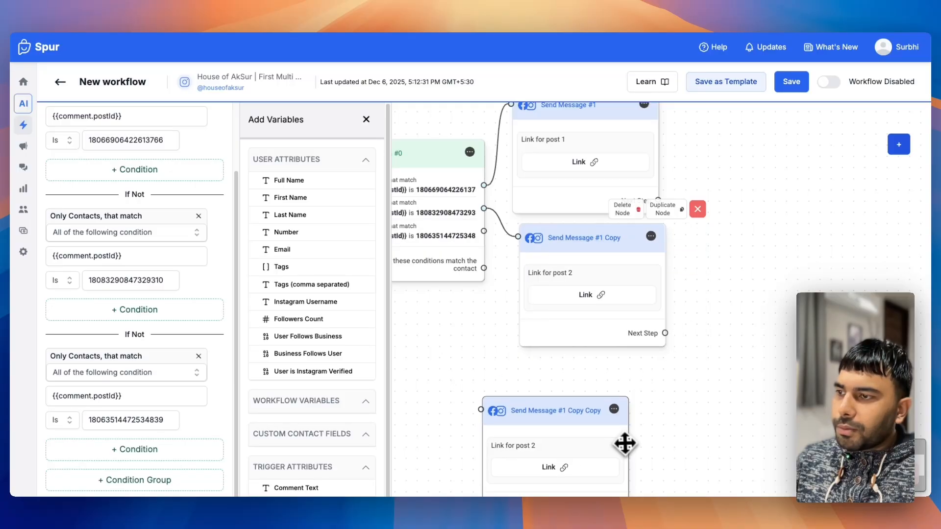
pyautogui.moveTo(622, 443); pyautogui.dragTo(643, 418)
pyautogui.moveTo(484, 231); pyautogui.dragTo(546, 422)
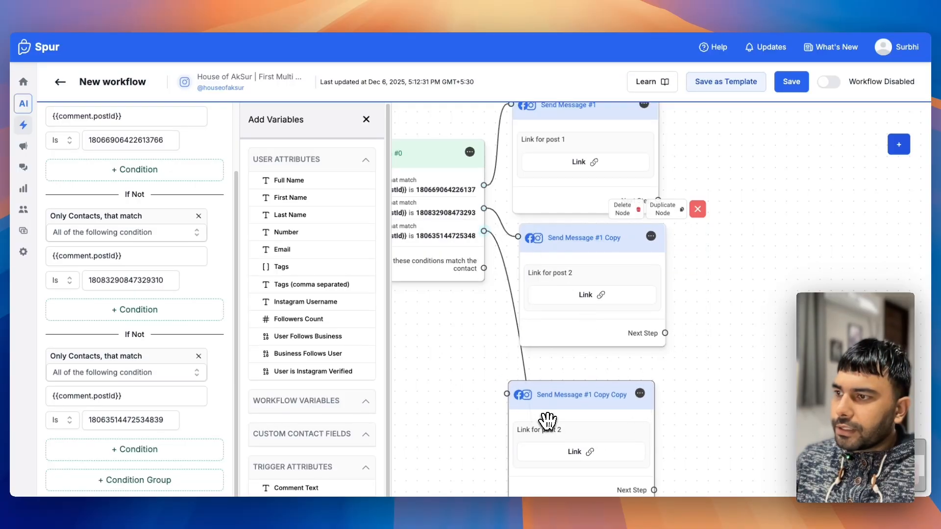
pyautogui.click(367, 126)
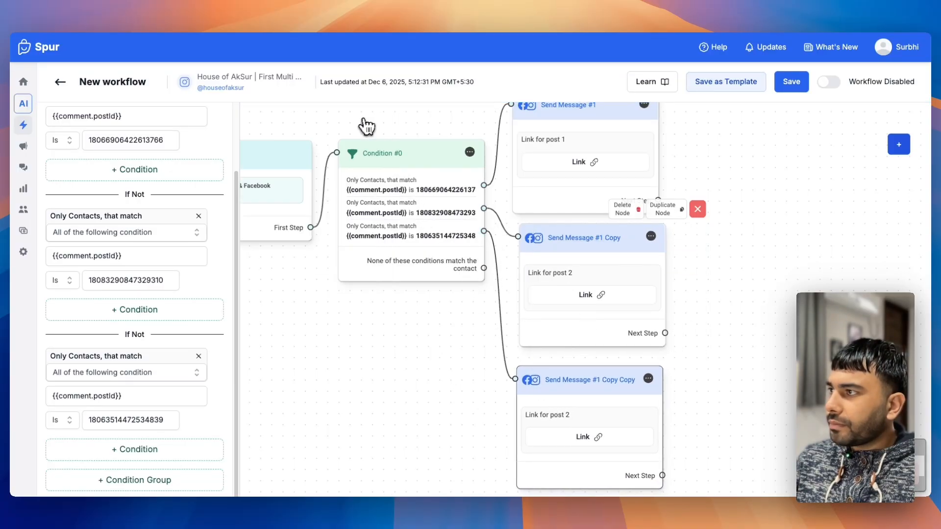
pyautogui.scroll(2, 152, 167)
pyautogui.click(215, 120)
pyautogui.scroll(-3, 409, 353)
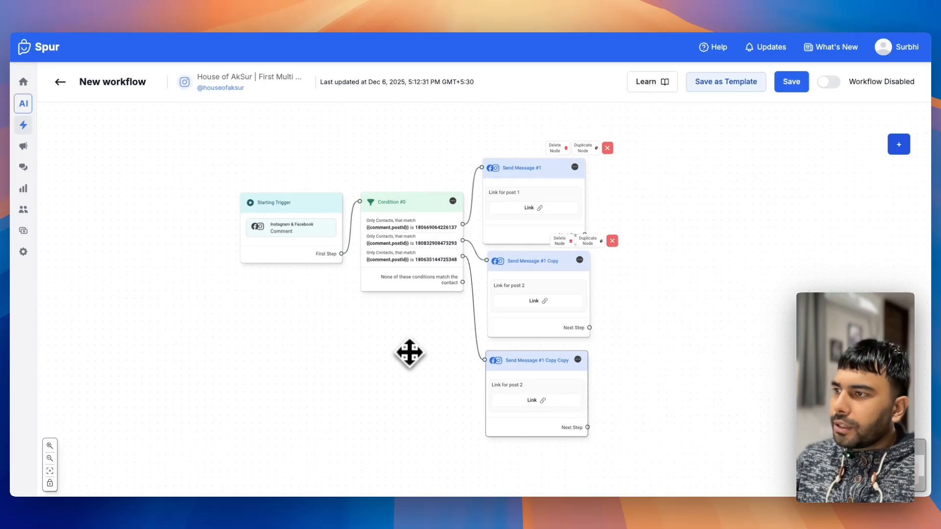
pyautogui.hscroll(3, 353, 341)
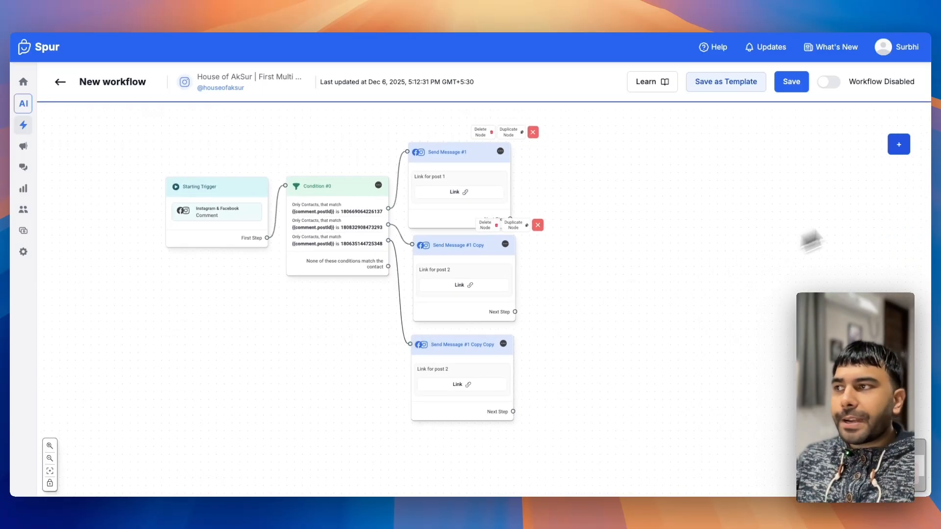